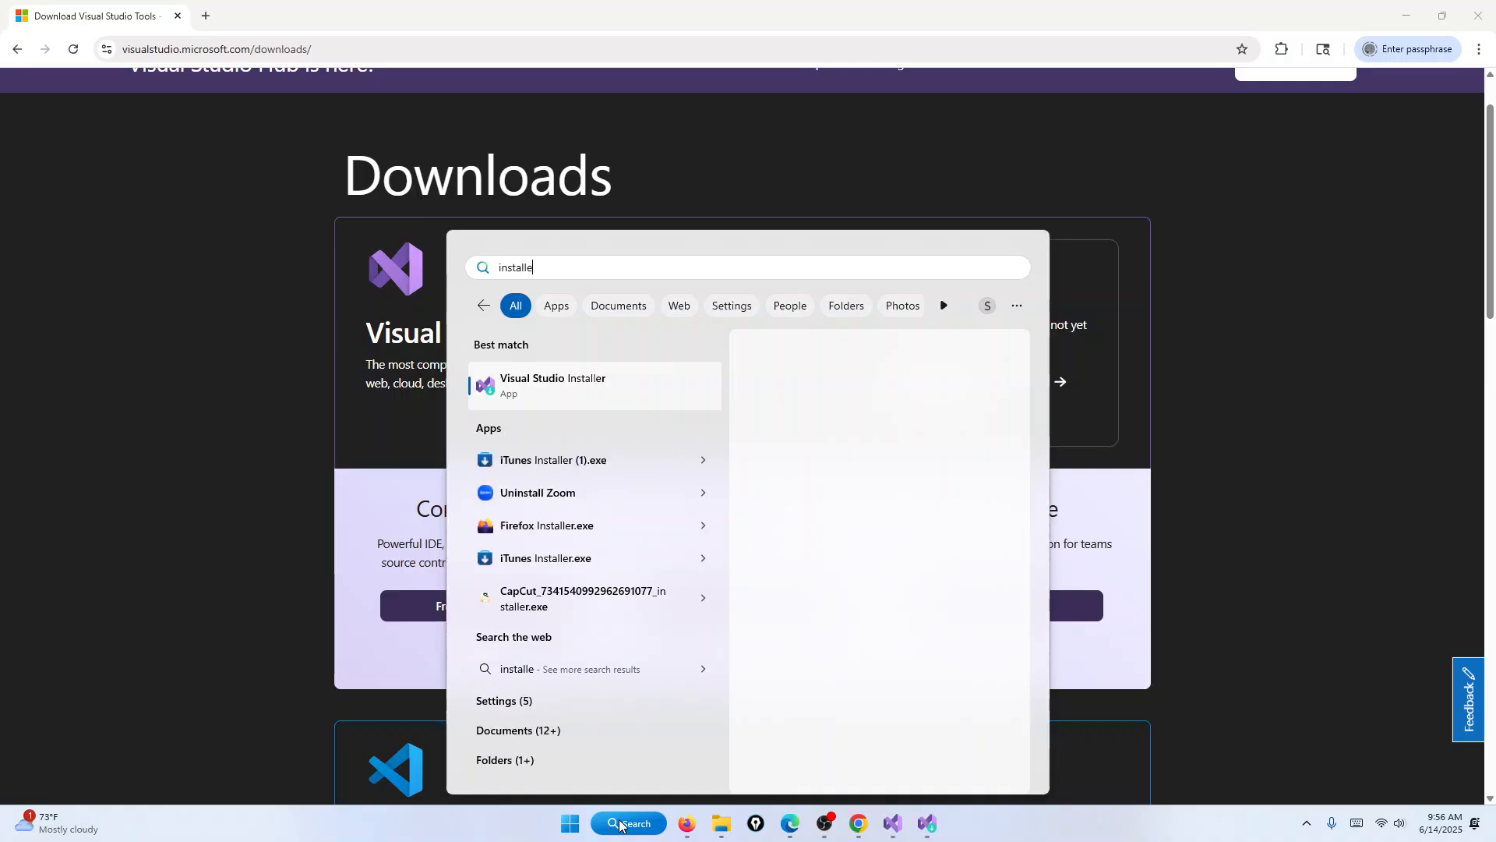
Open Visual Studio Installer and review the ASP.NET and web development workload of Visual Studio Community 2022 without modifying it.
left_click(574, 400)
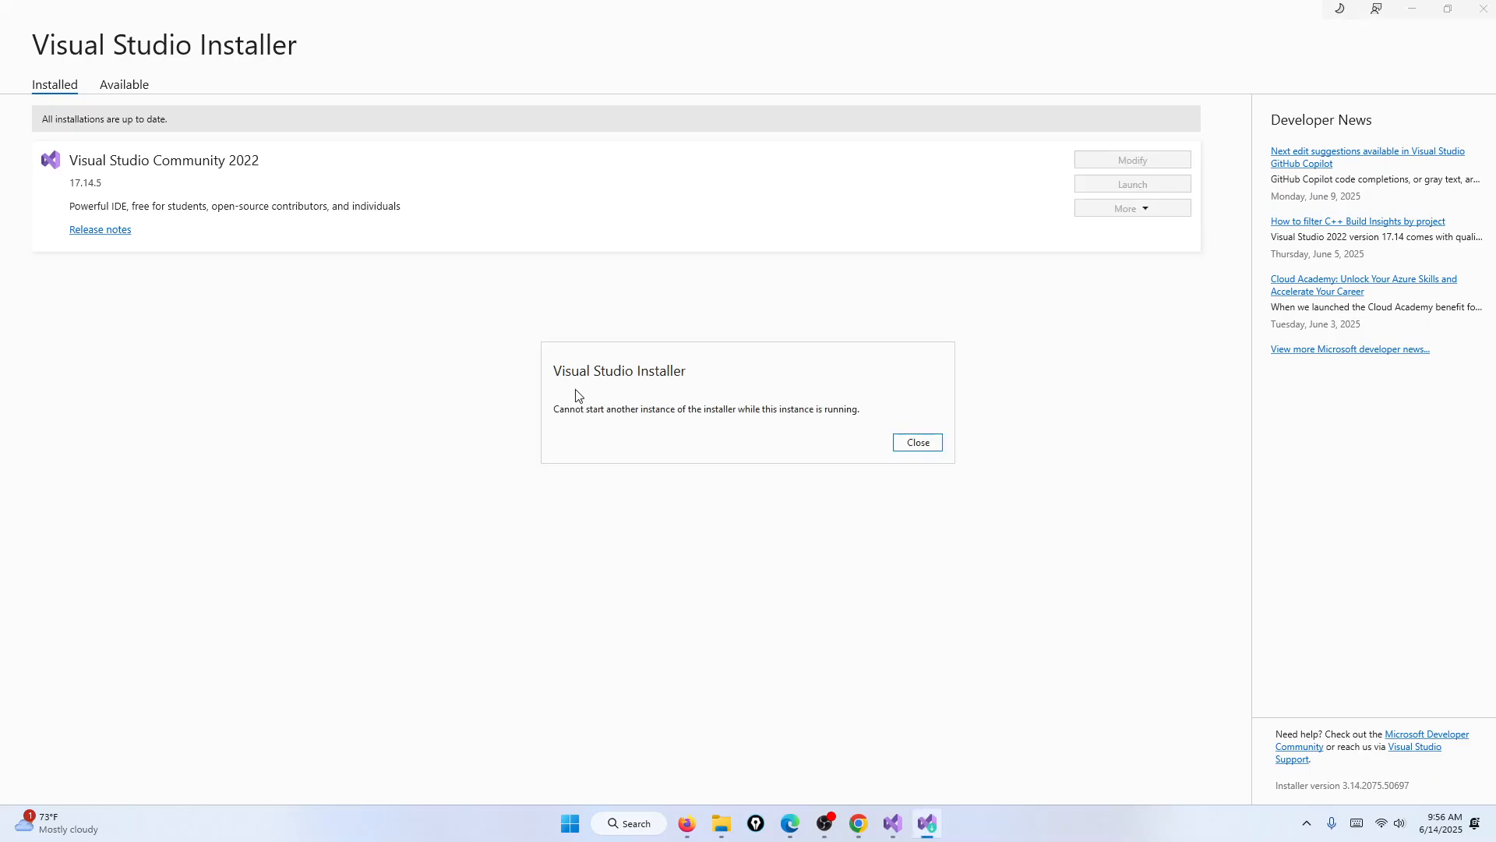
left_click(918, 442)
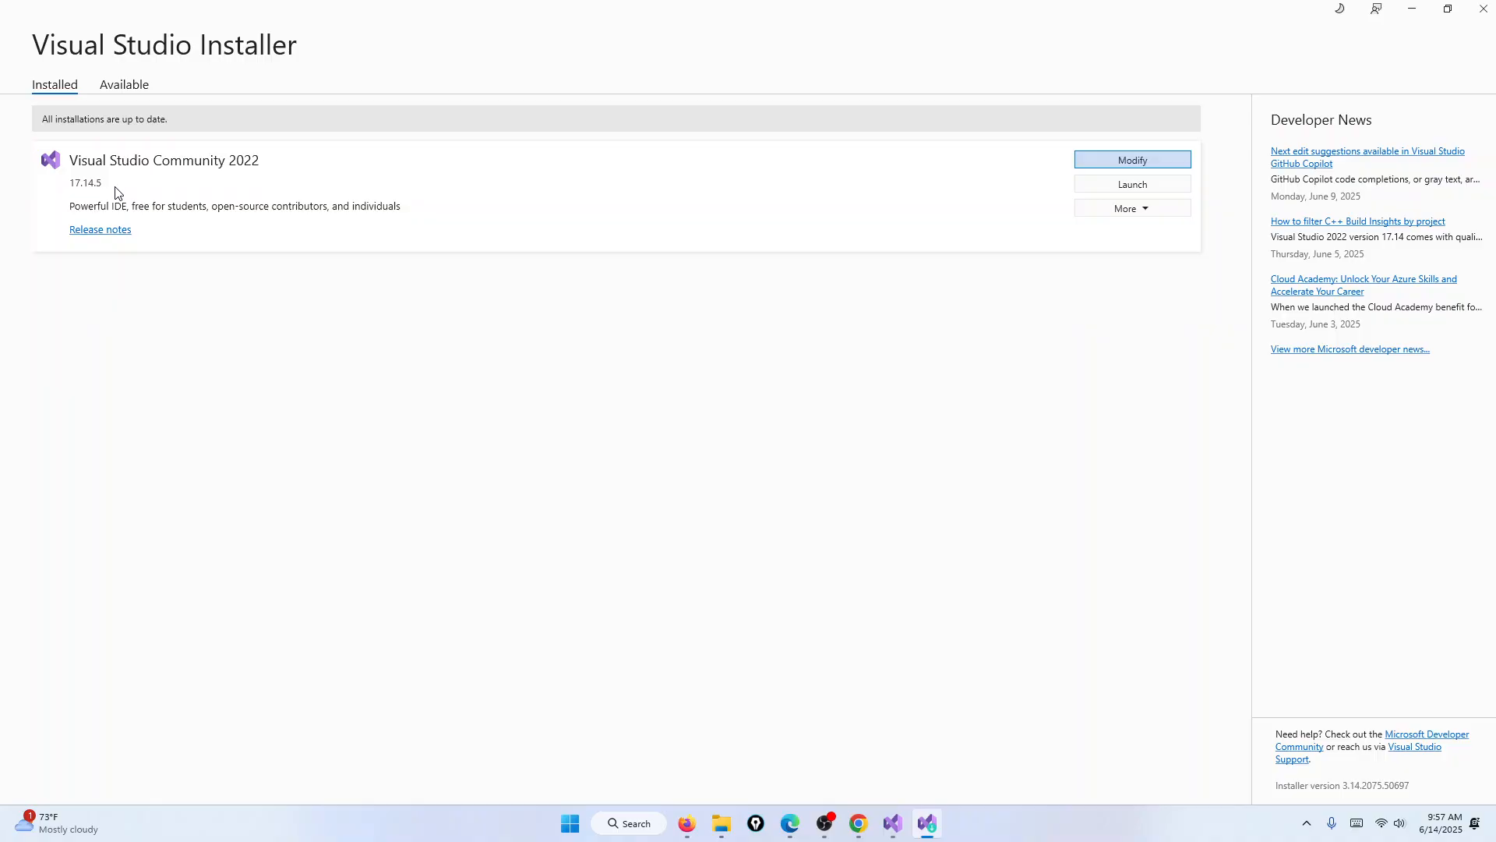
left_click(1165, 161)
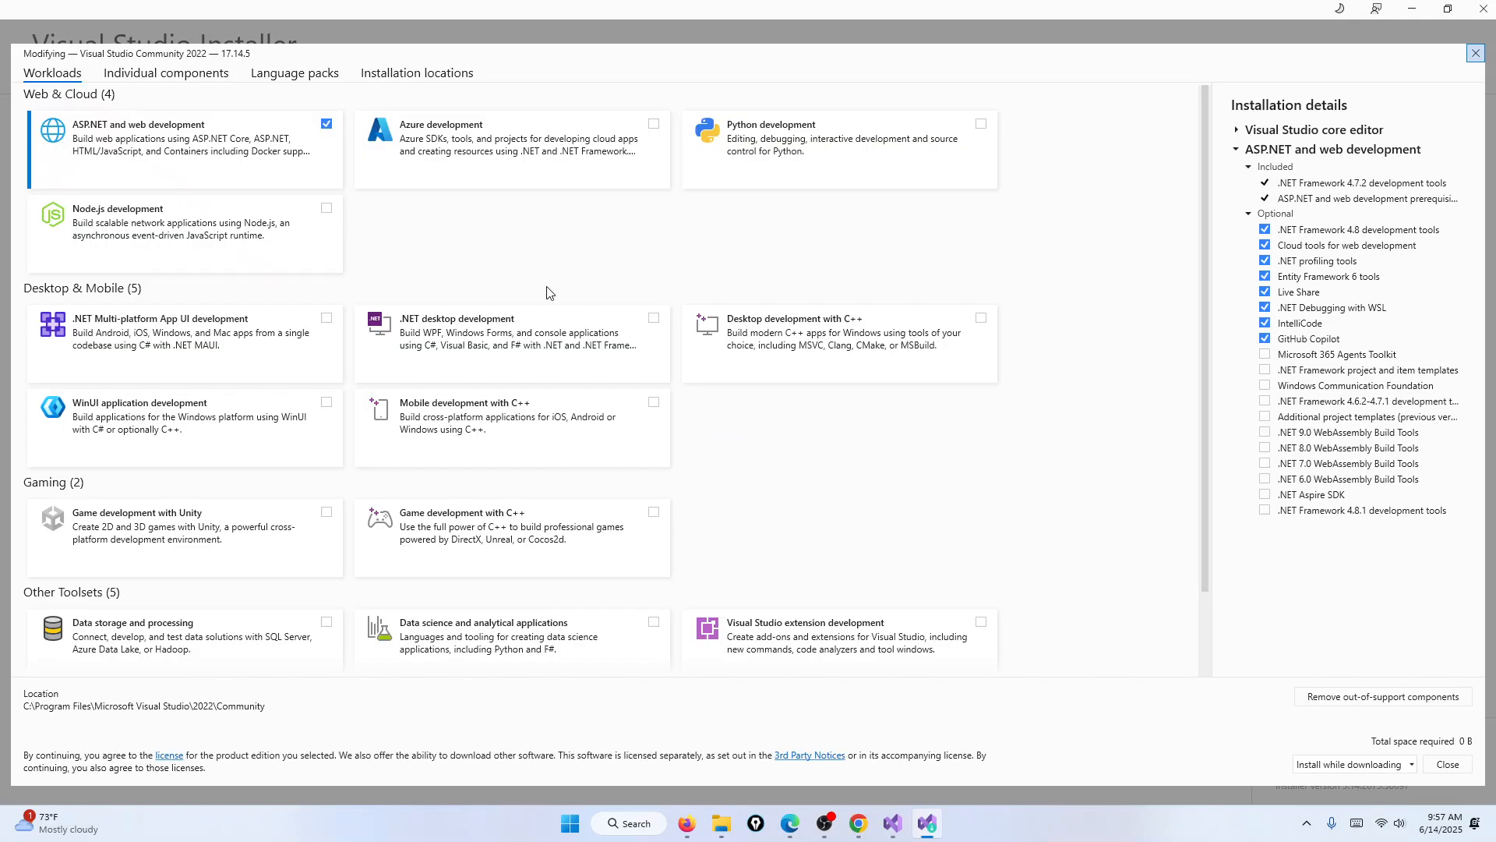
left_click(134, 145)
left_click(143, 145)
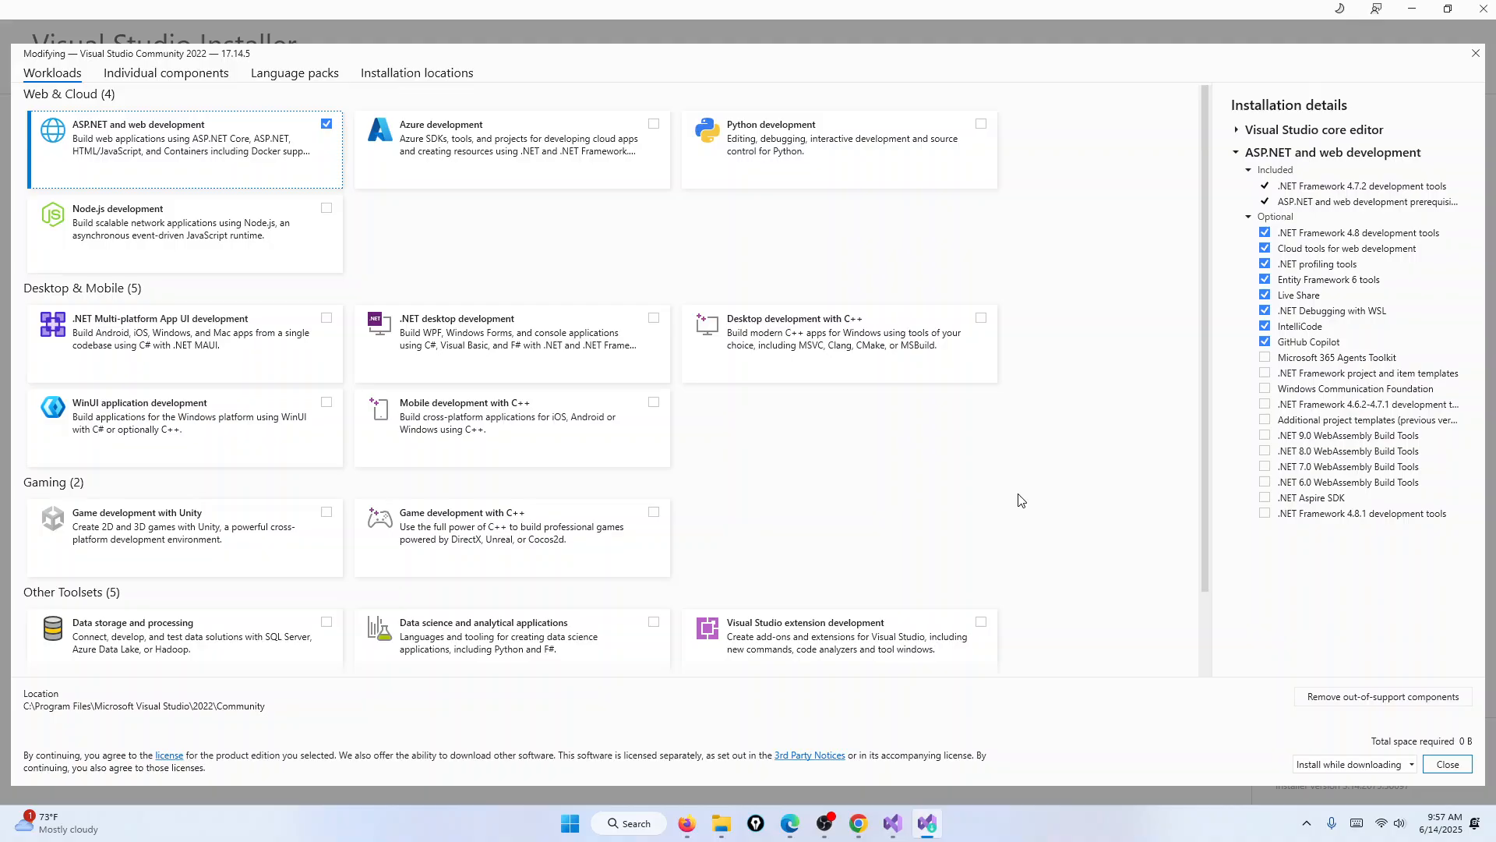
left_click(1447, 764)
Close the open GitHubSetup and SampleApp windows of Visual Studio.
left_click(895, 826)
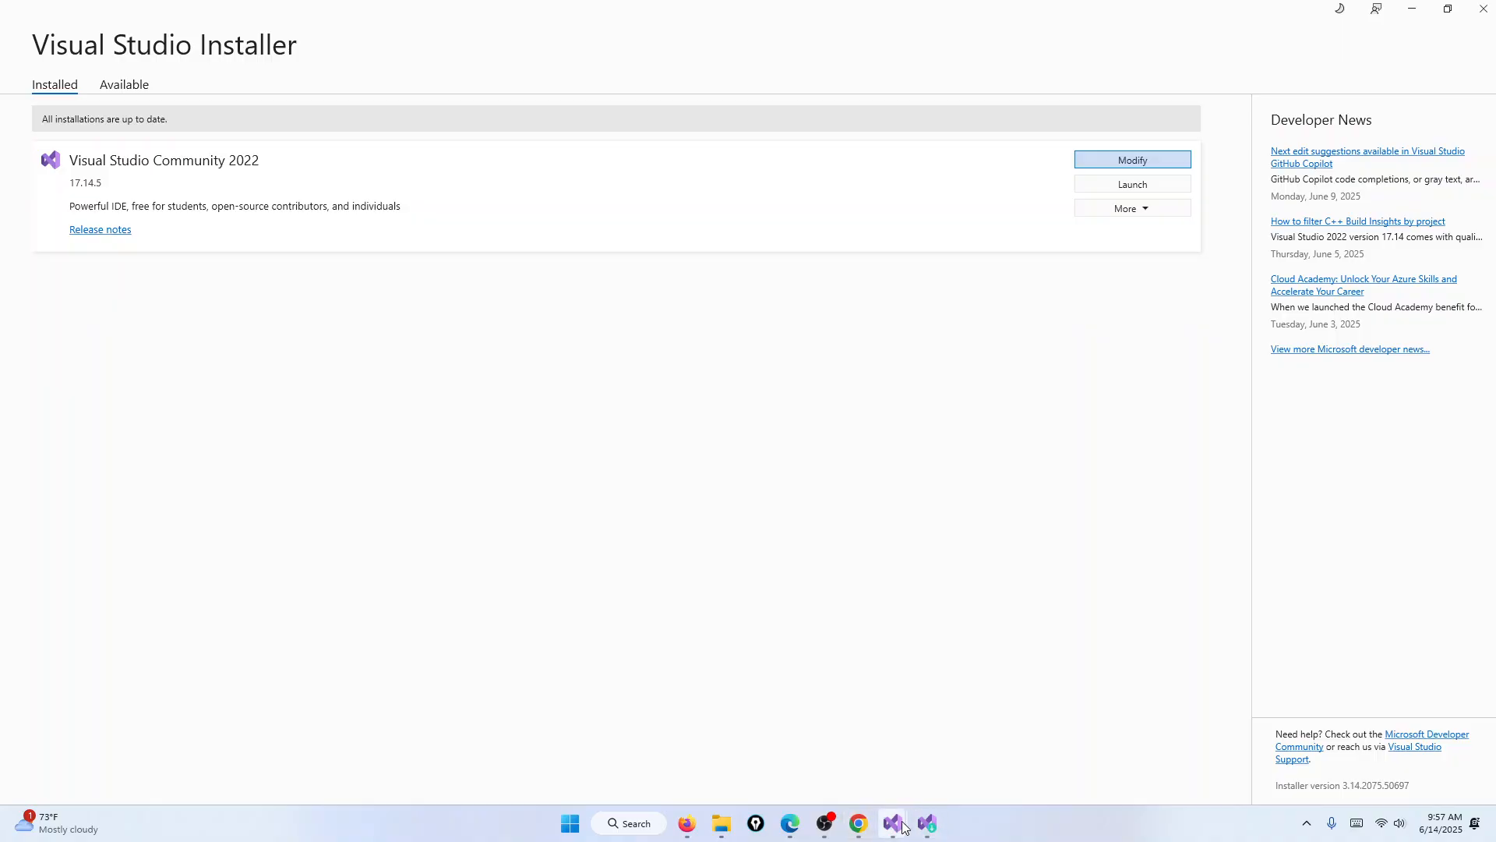
mouse_move(898, 823)
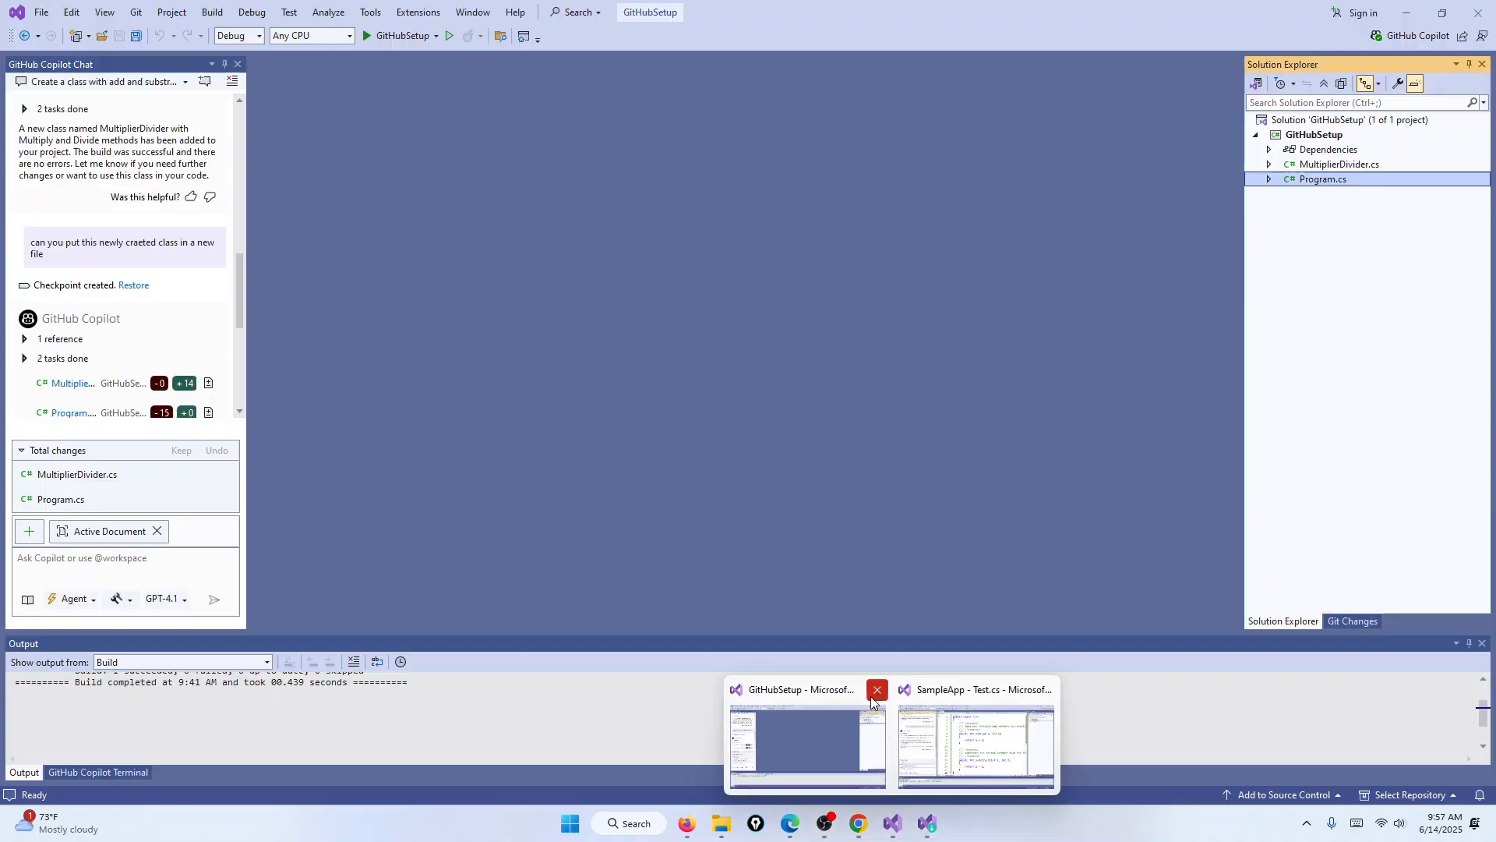
left_click(874, 696)
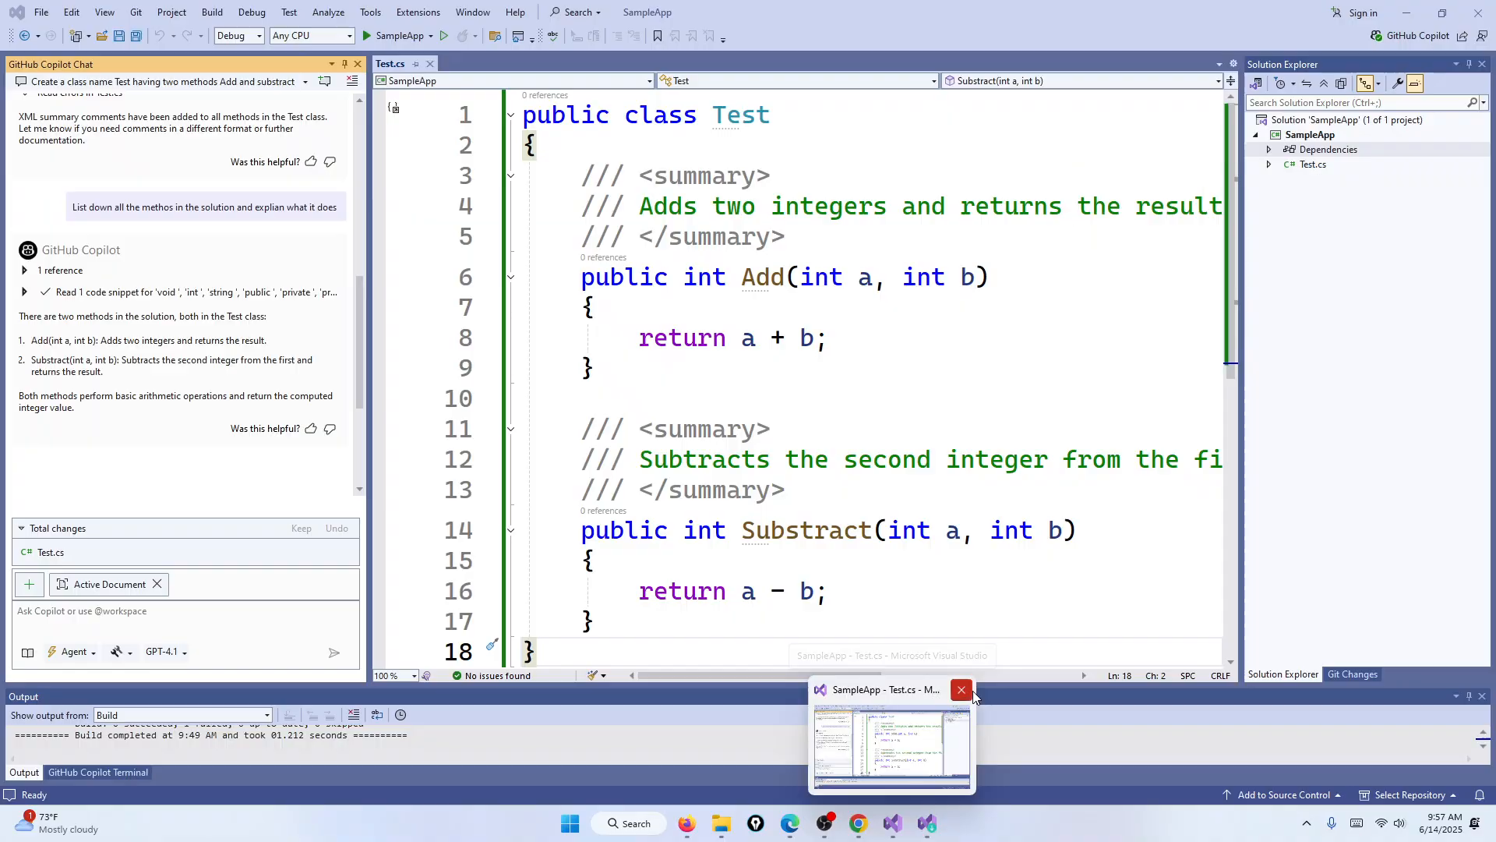
left_click(966, 691)
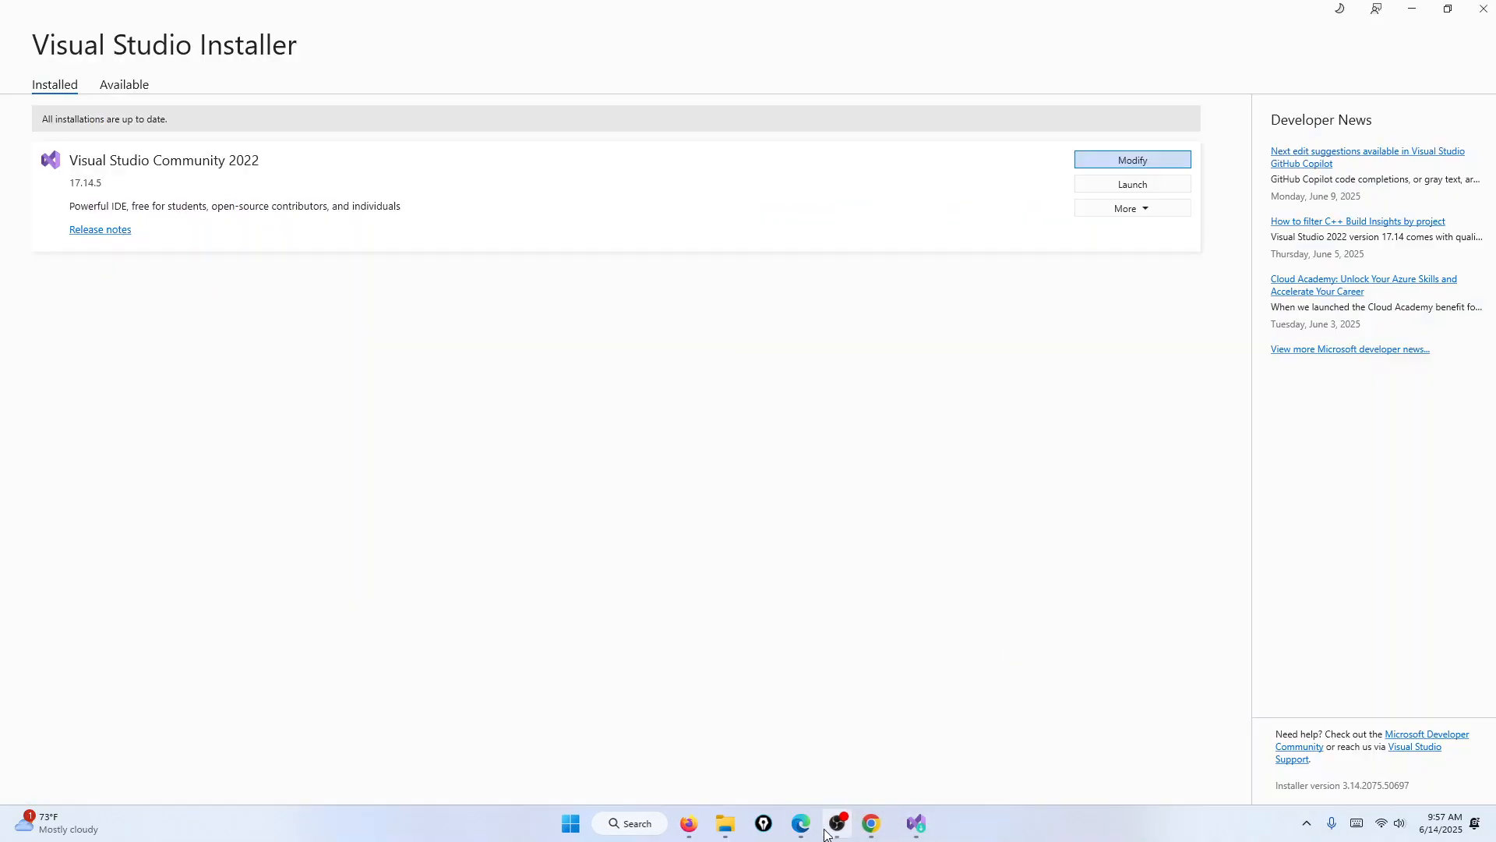
Search Windows for "visual" and launch Visual Studio 2022.
left_click(652, 824)
type("visual")
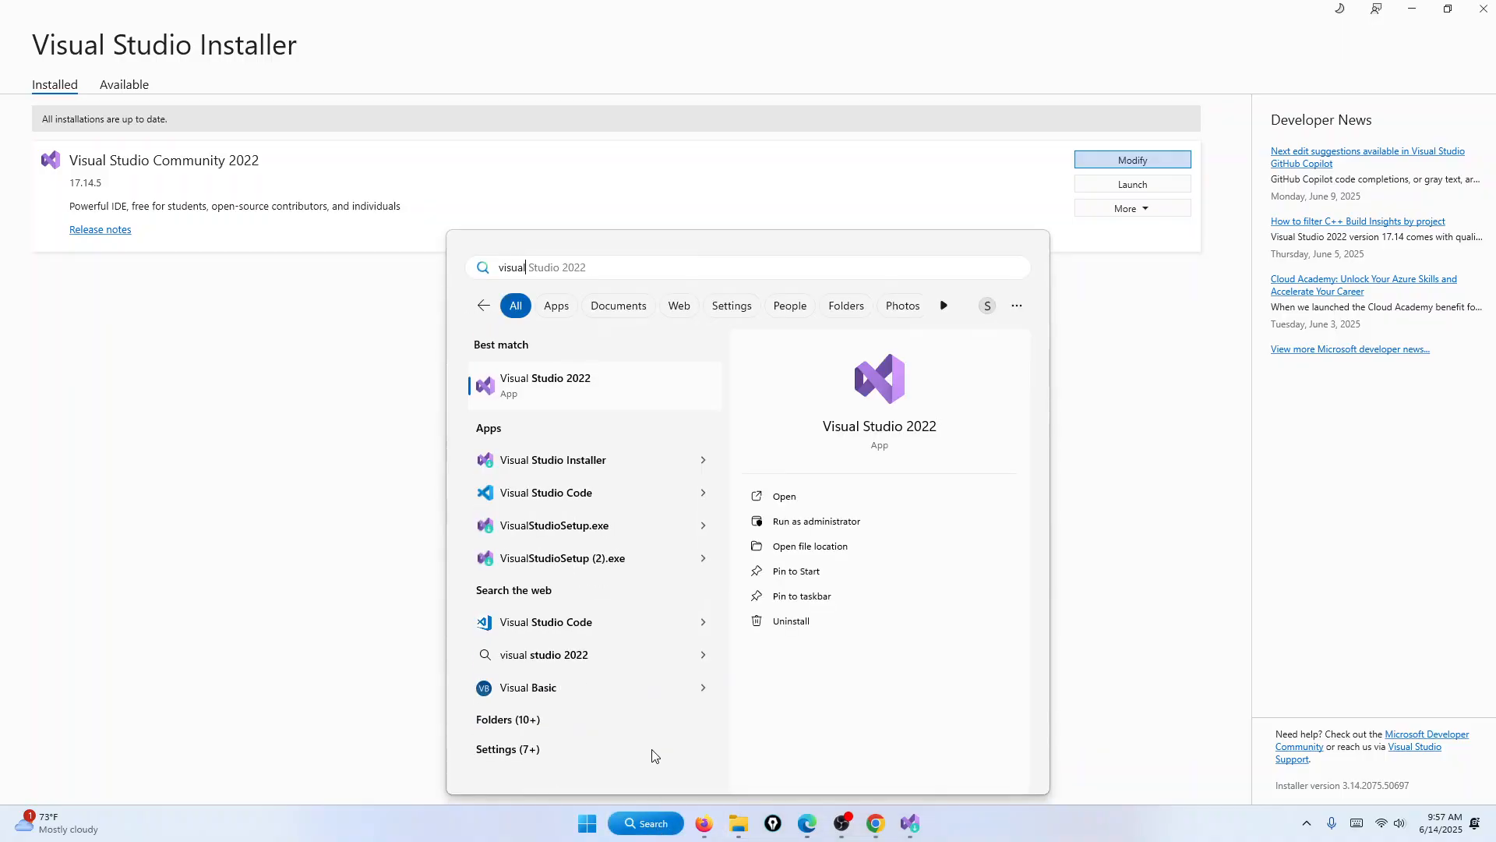
left_click(588, 382)
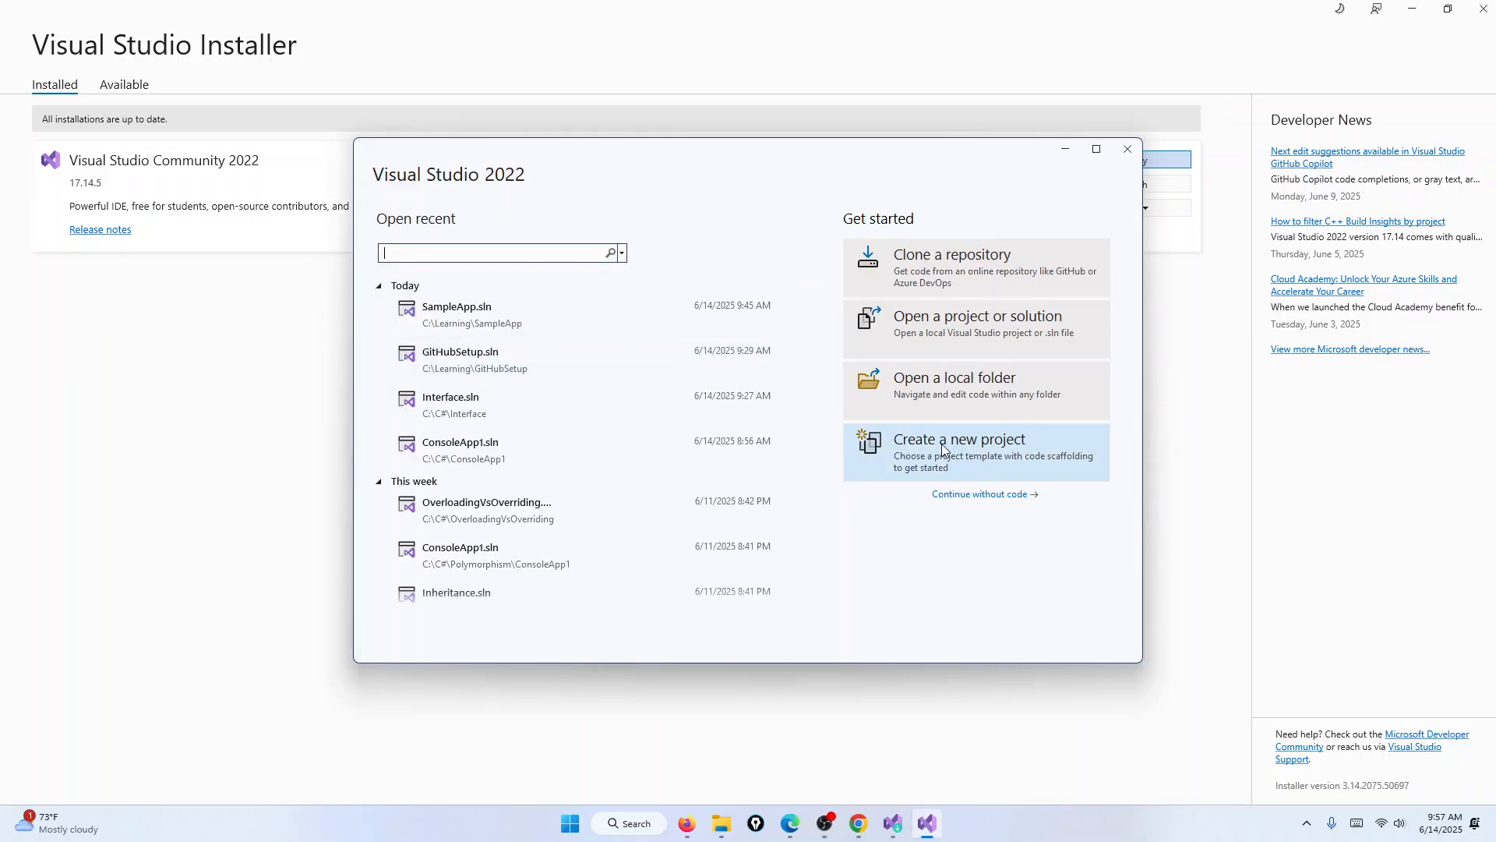
Create a C# Console App project named SampleDemo, keeping the default location and .NET 8.0 (Long Term Support).
left_click(943, 450)
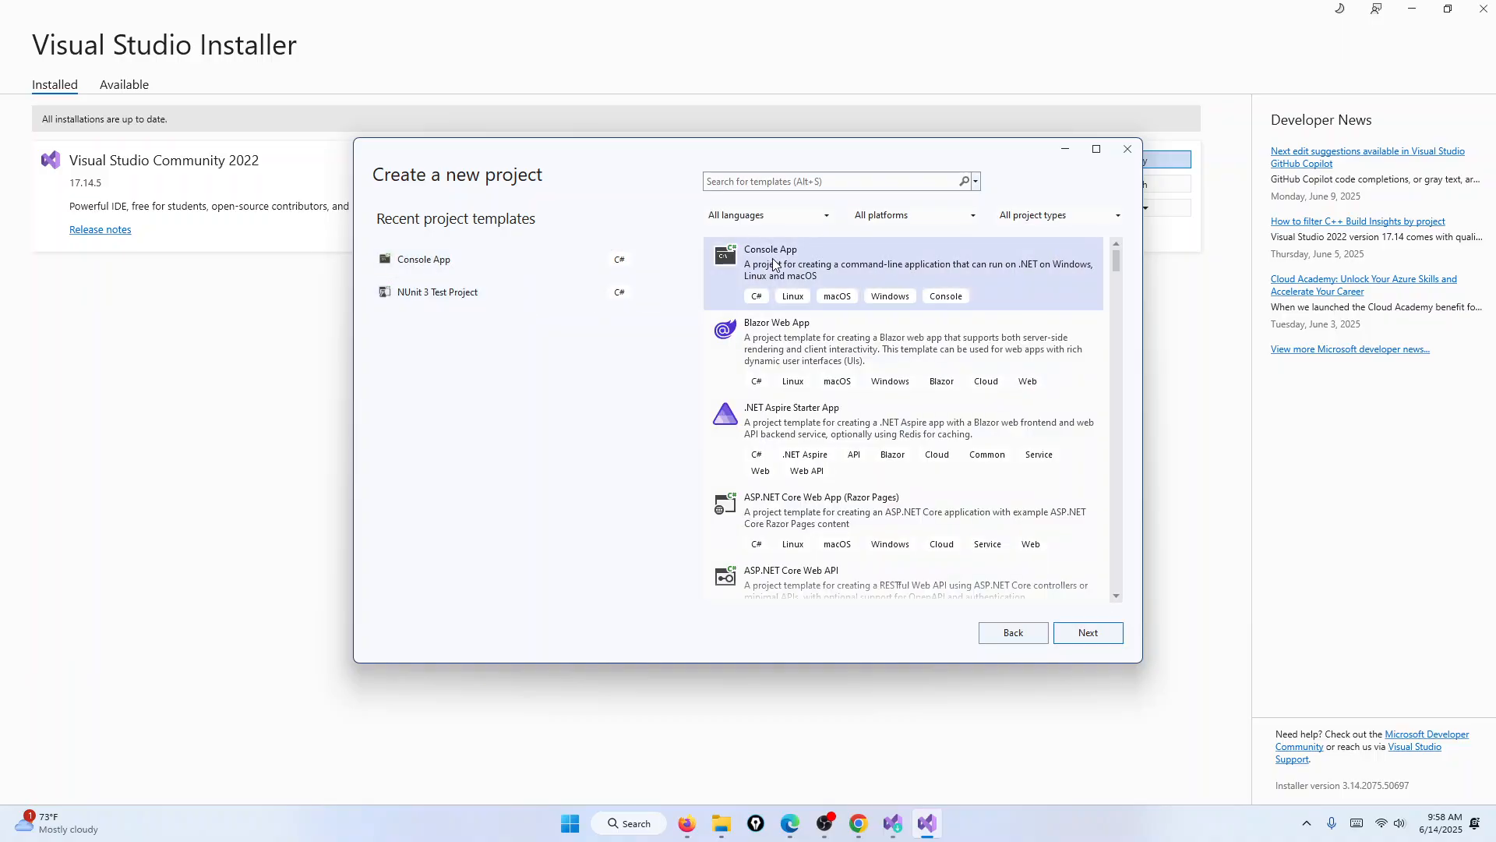
left_click(1085, 632)
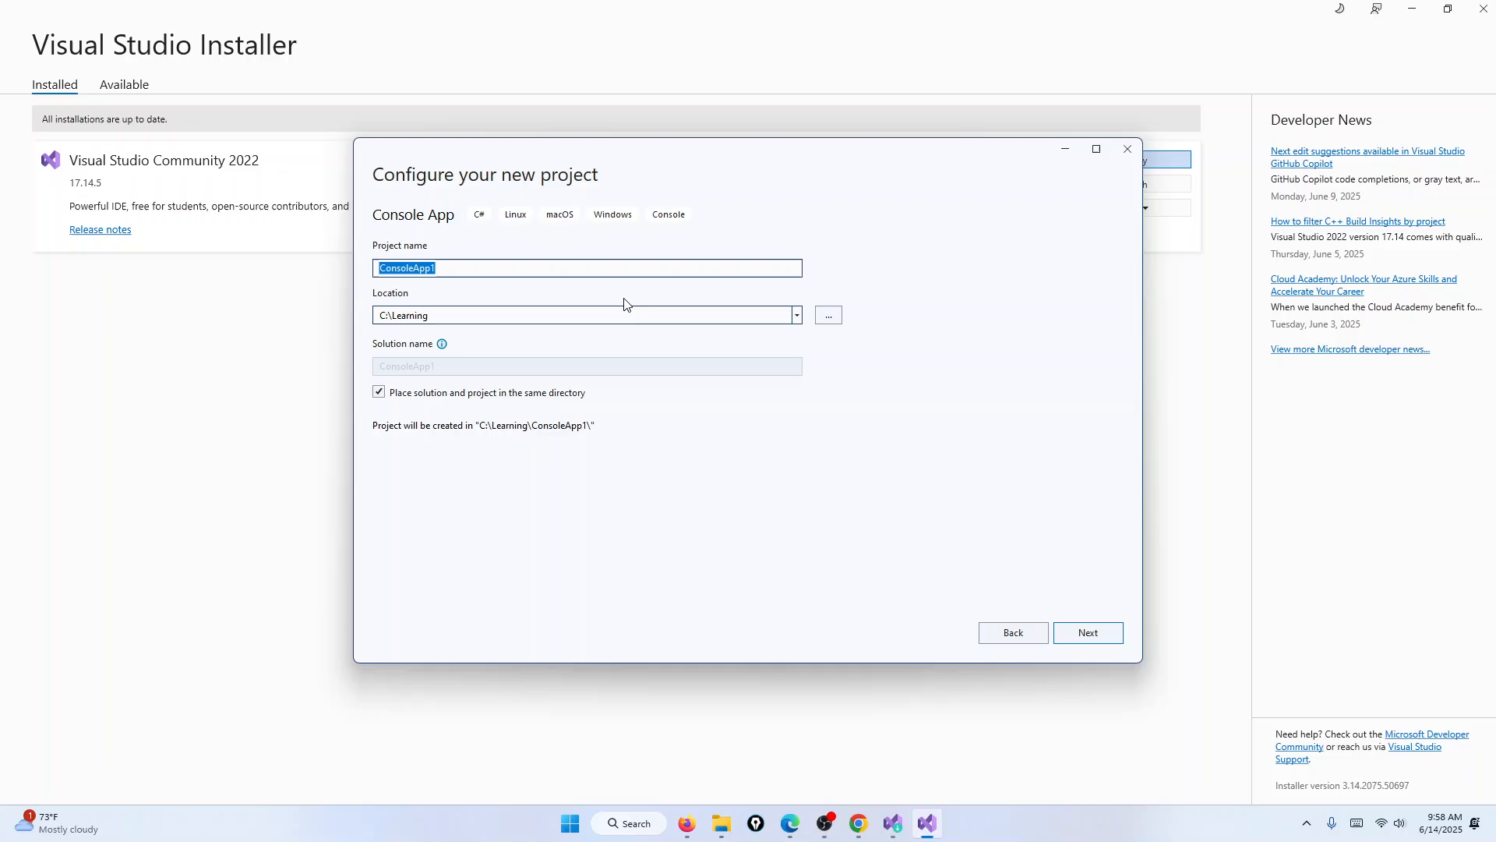
left_click(470, 268)
double_click(470, 268)
key("BackSpace")
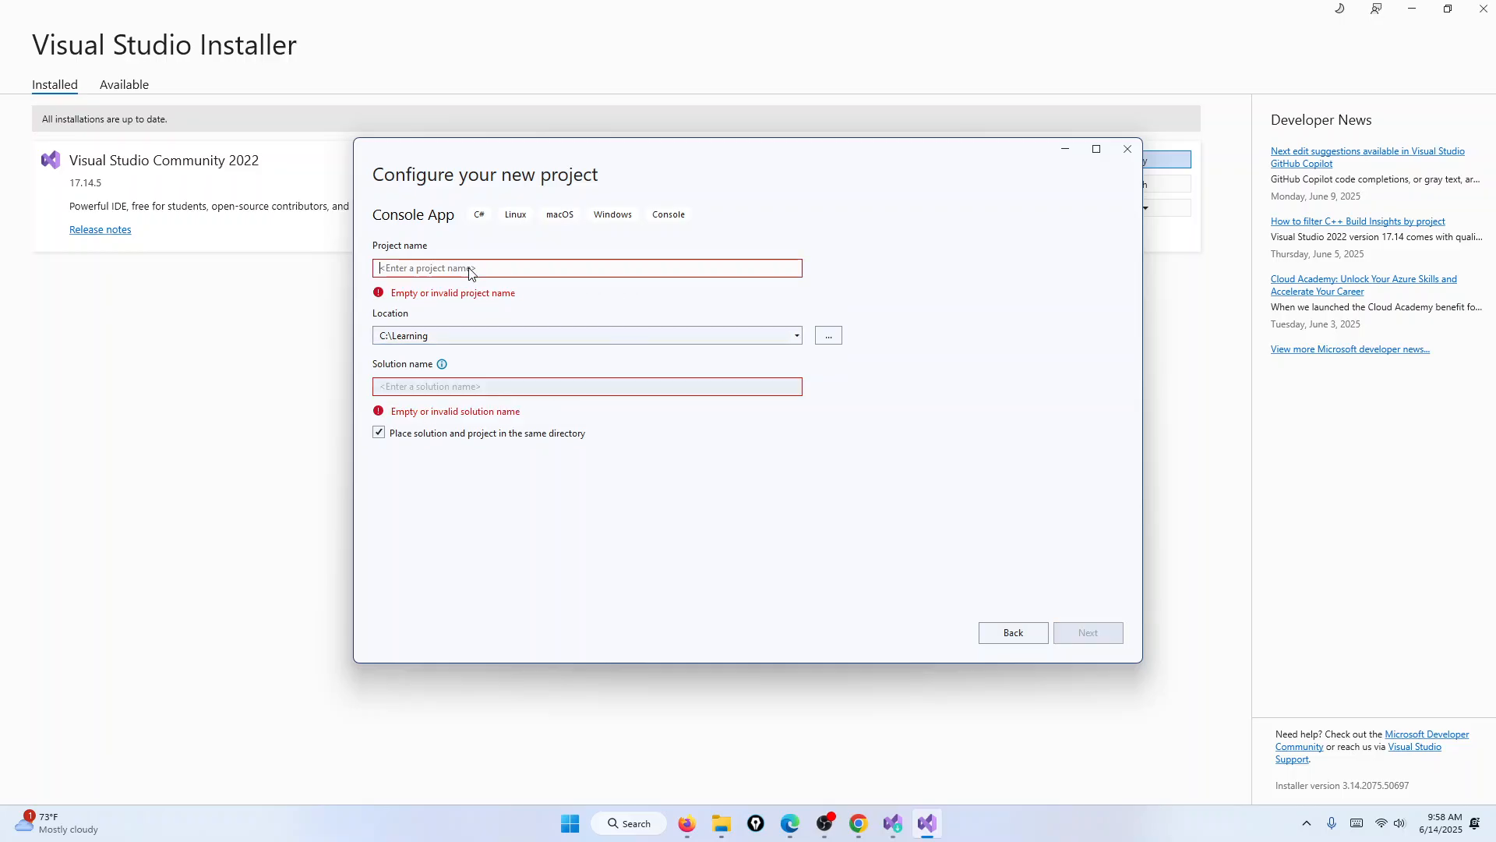
type("SampleDemo")
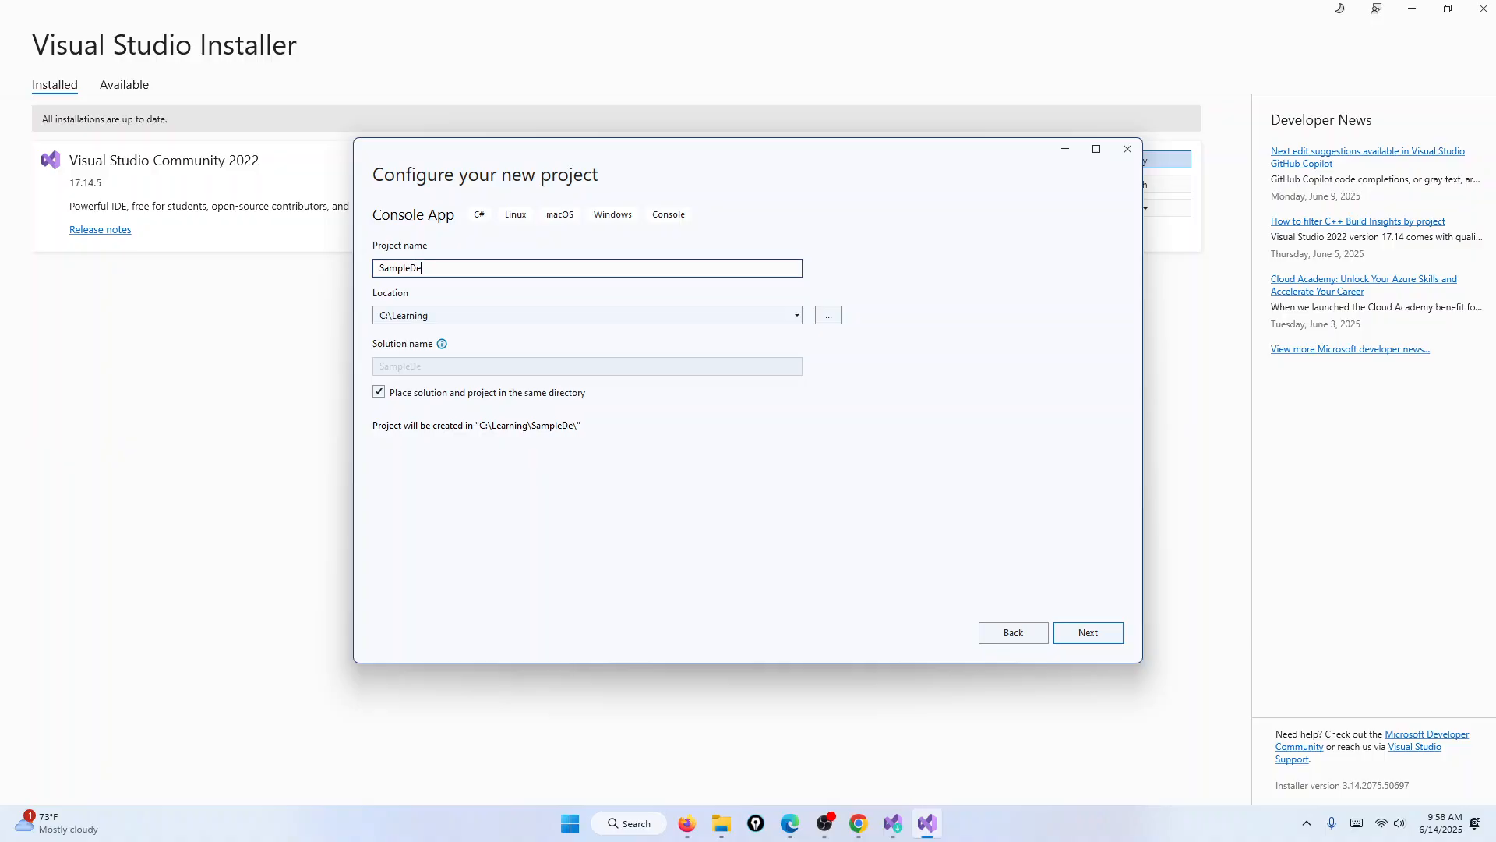
left_click(1088, 632)
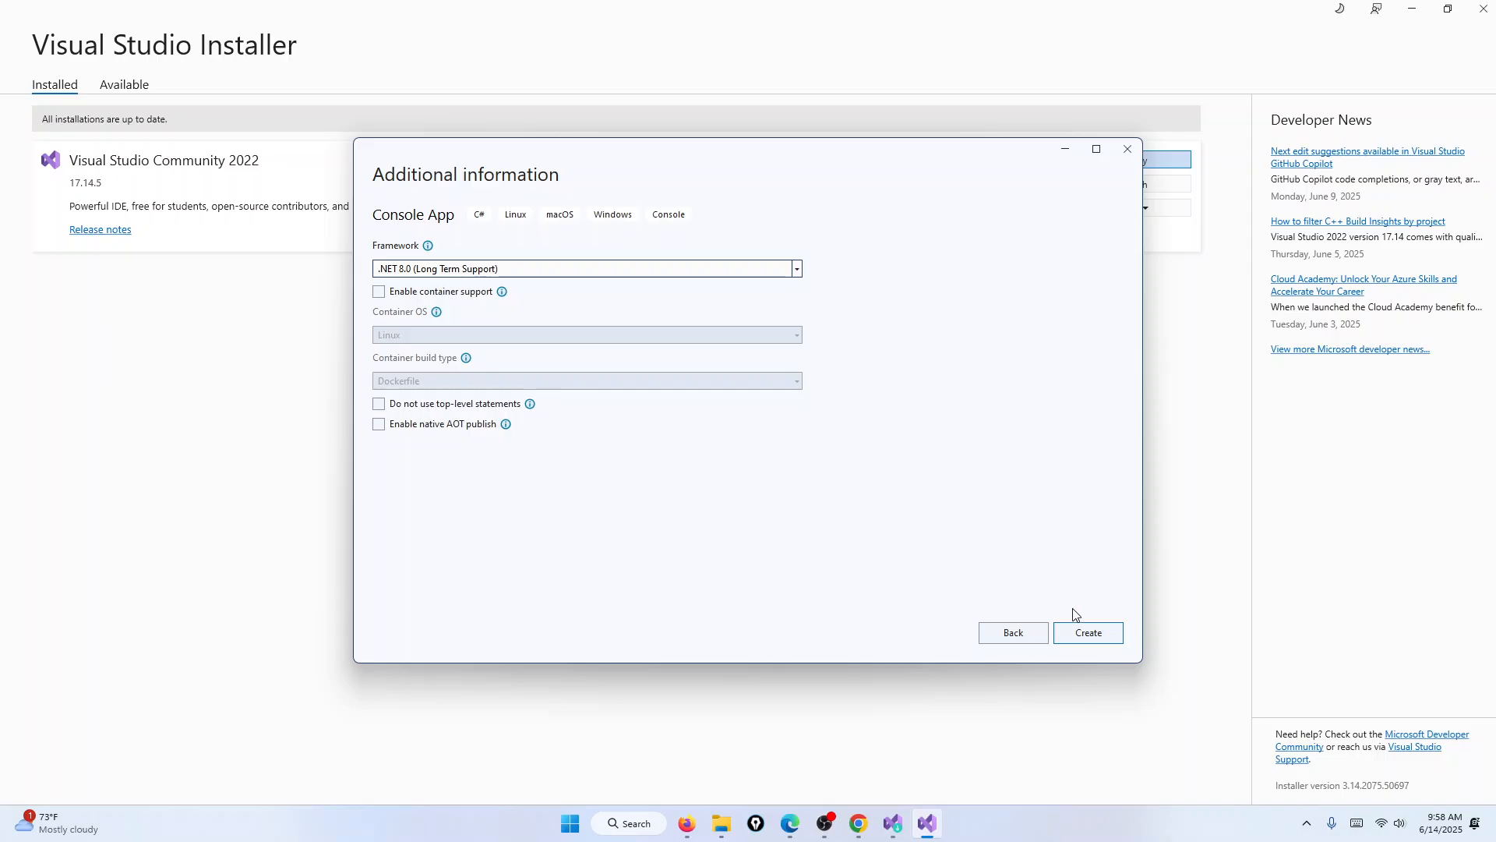
left_click(1080, 632)
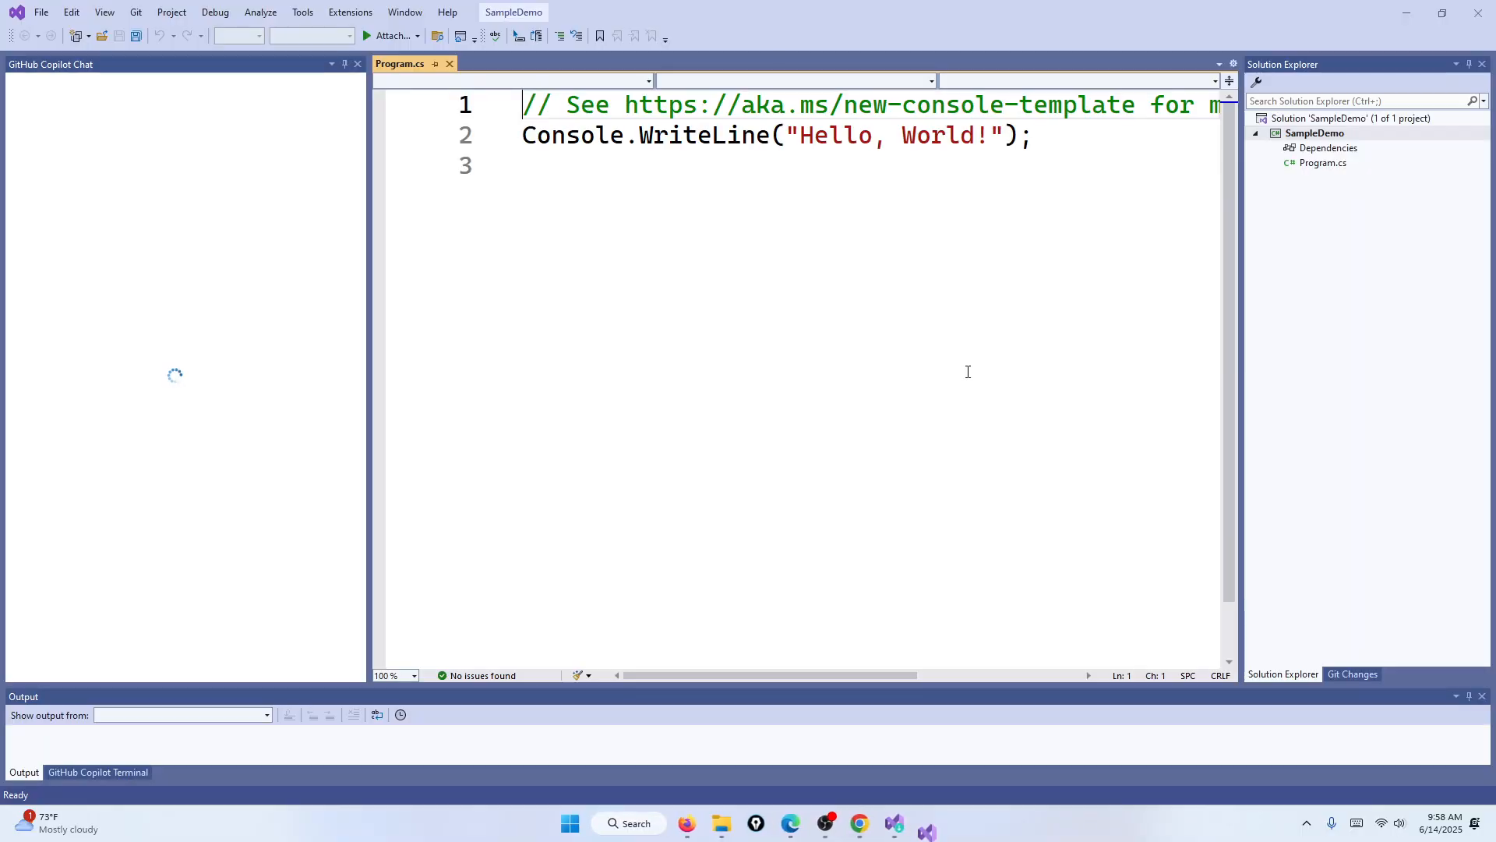
Switch to Edge to view the signed-in GitHub account's profile page, and return to Visual Studio.
right_click(1327, 164)
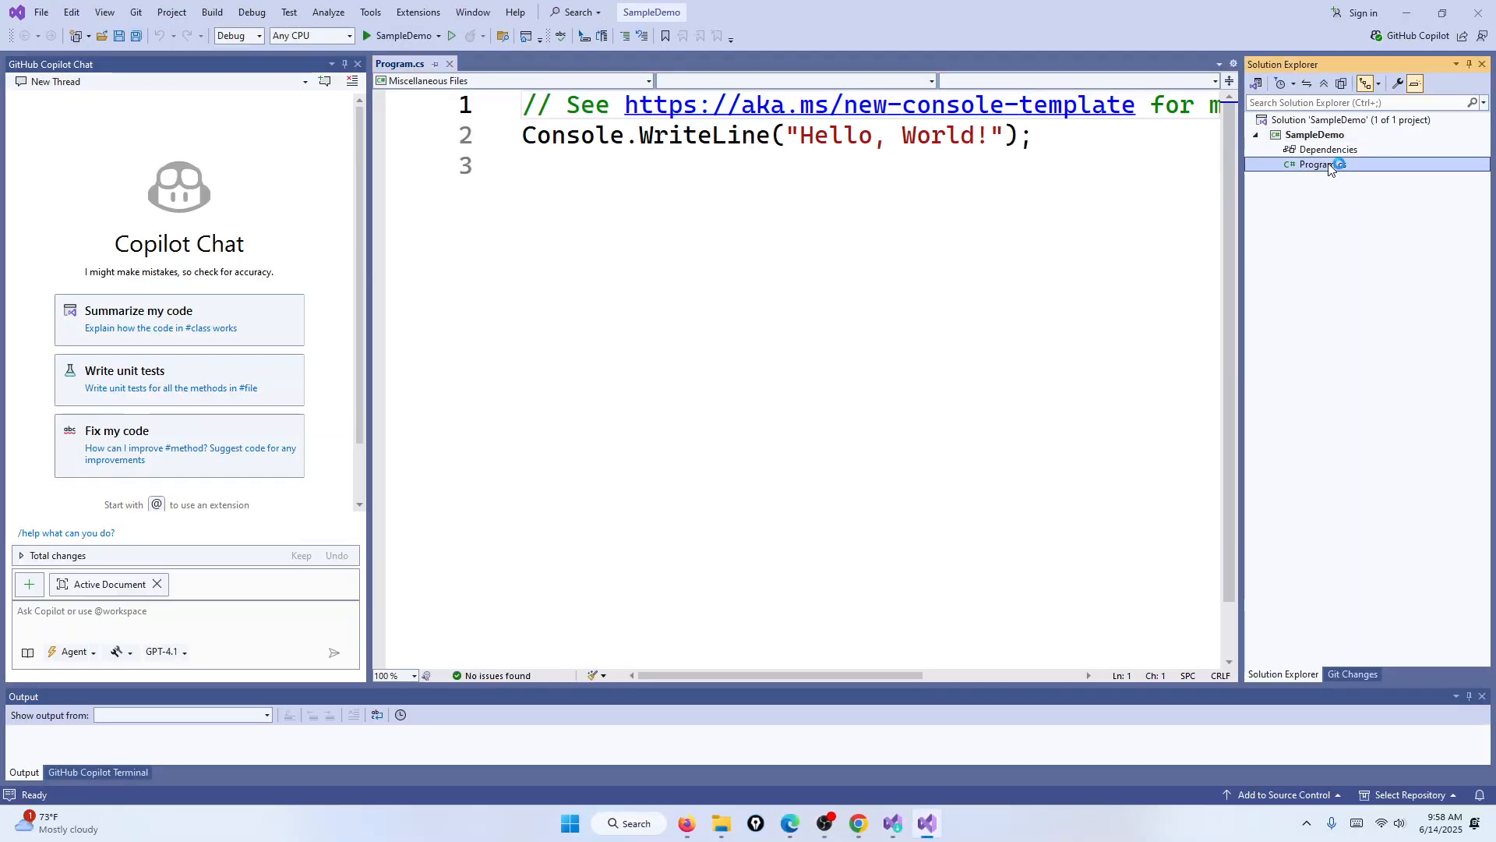
left_click(989, 260)
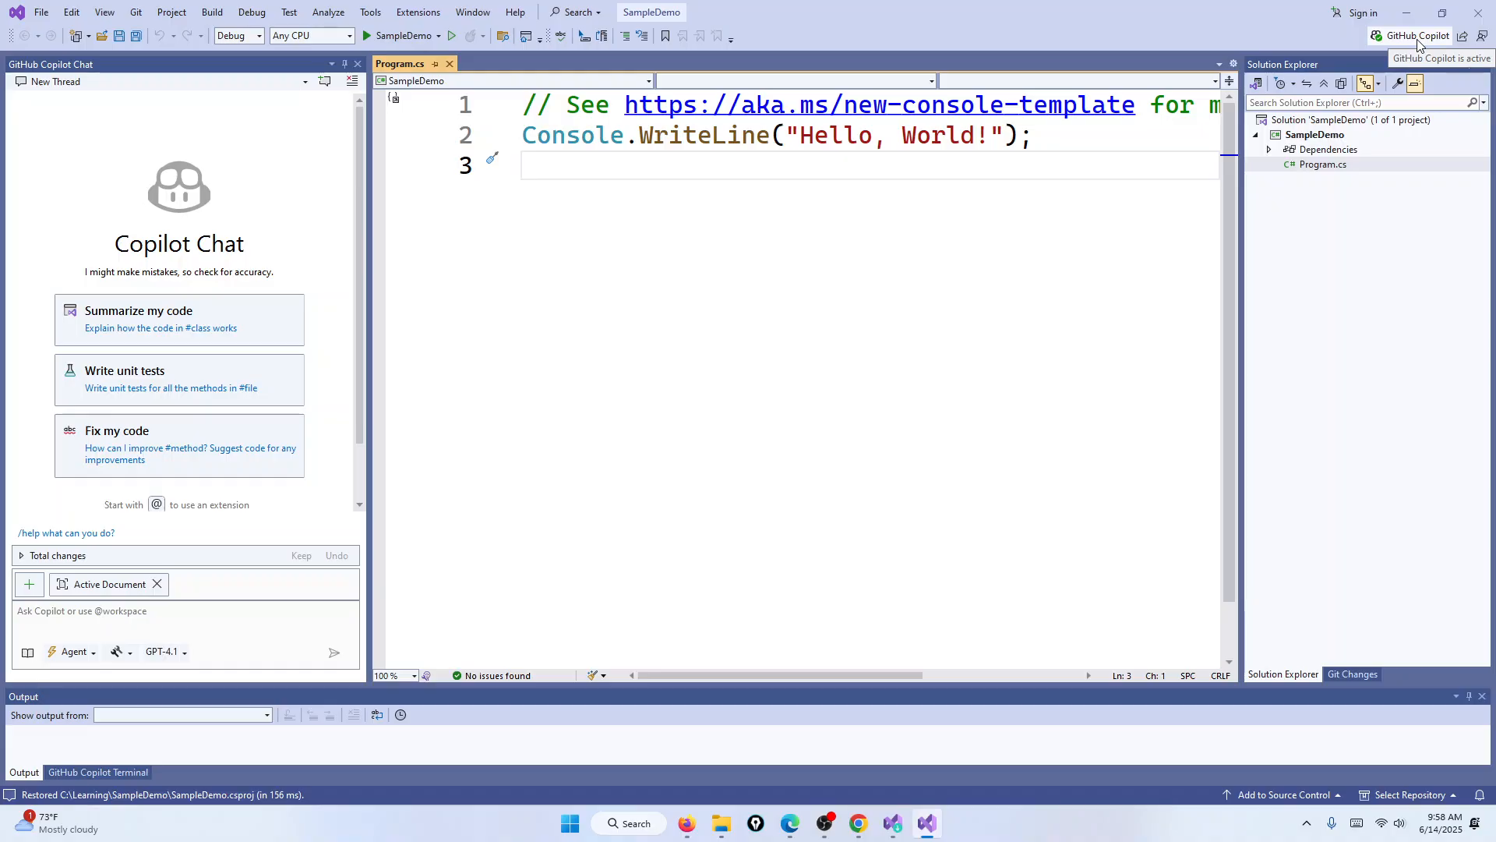
left_click(783, 827)
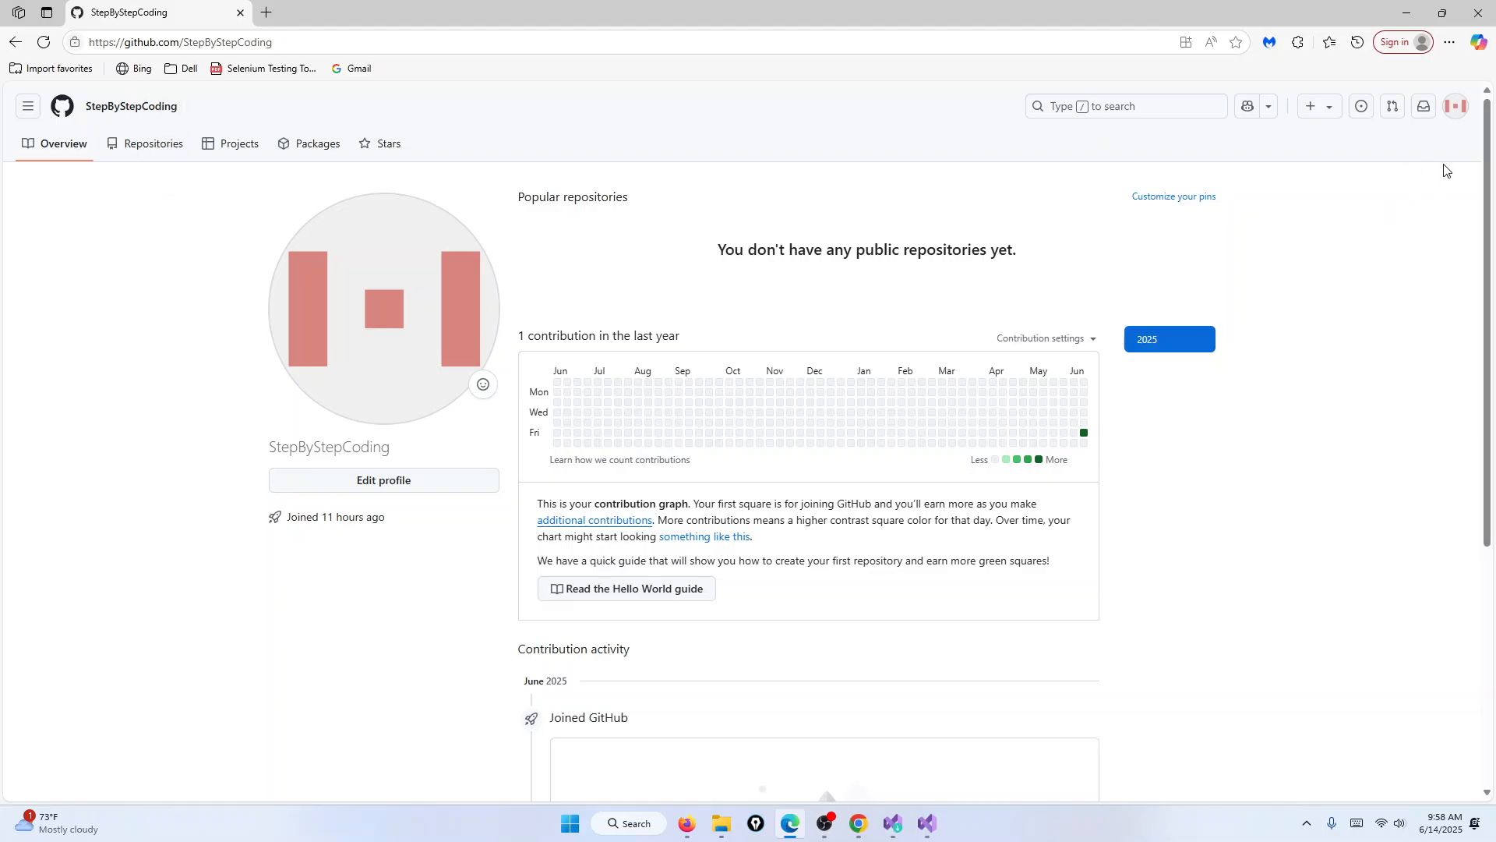
left_click(1407, 13)
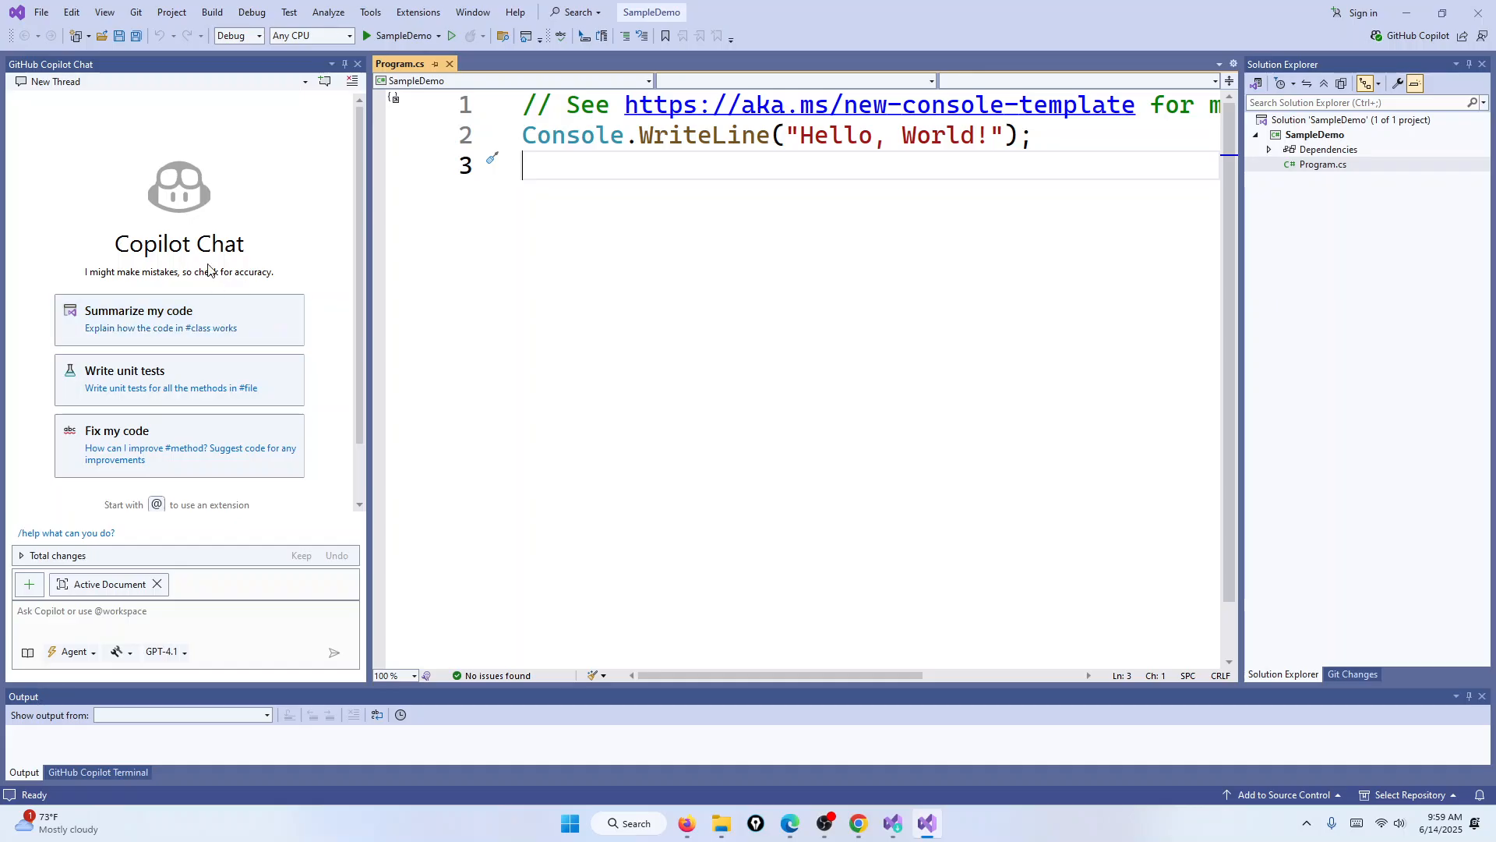
Show the GitHub Copilot Chat window.
left_click(105, 13)
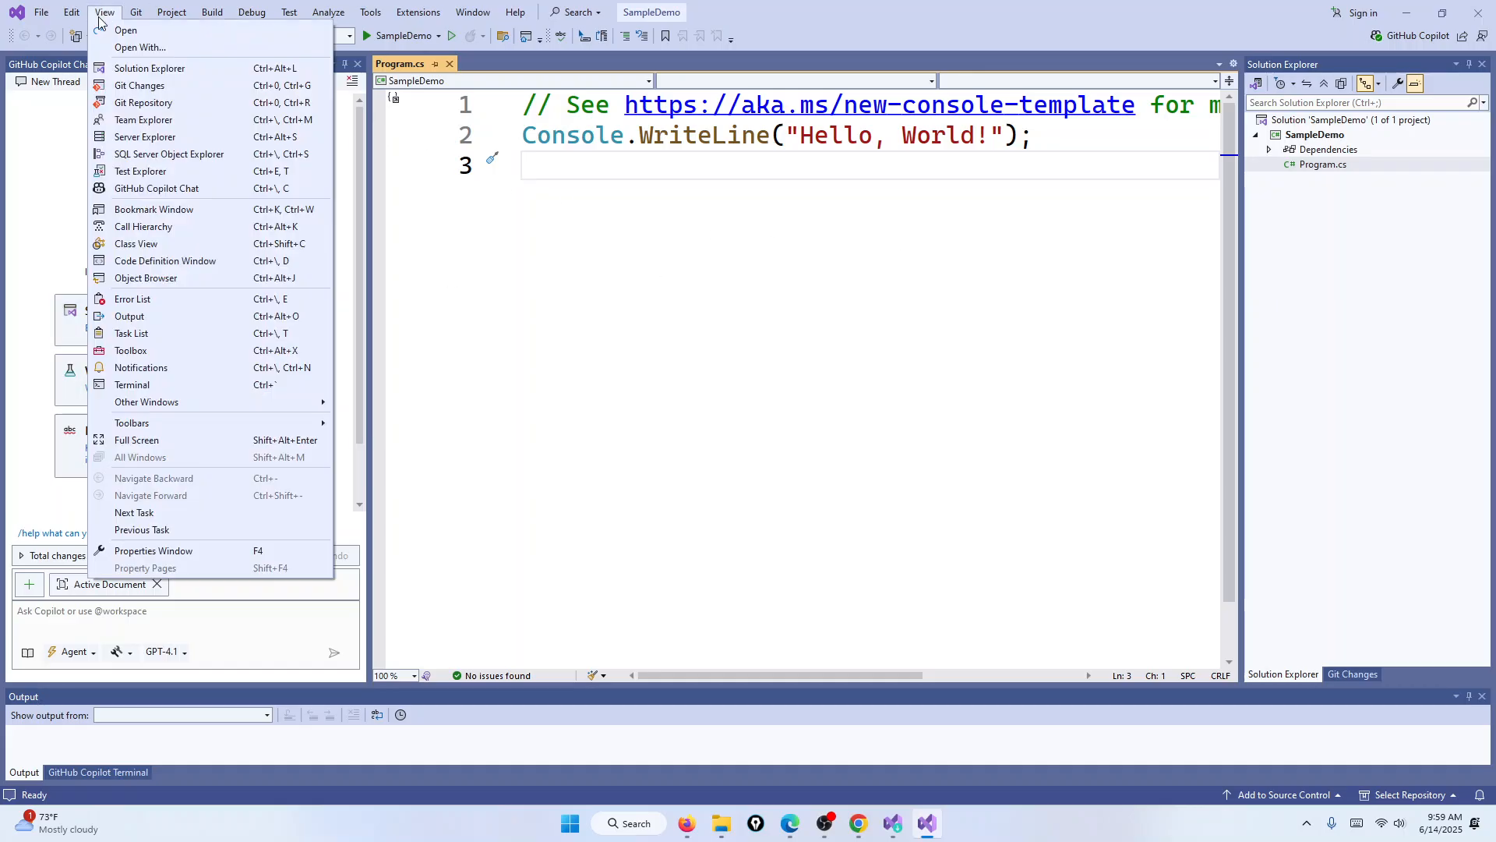
left_click(138, 189)
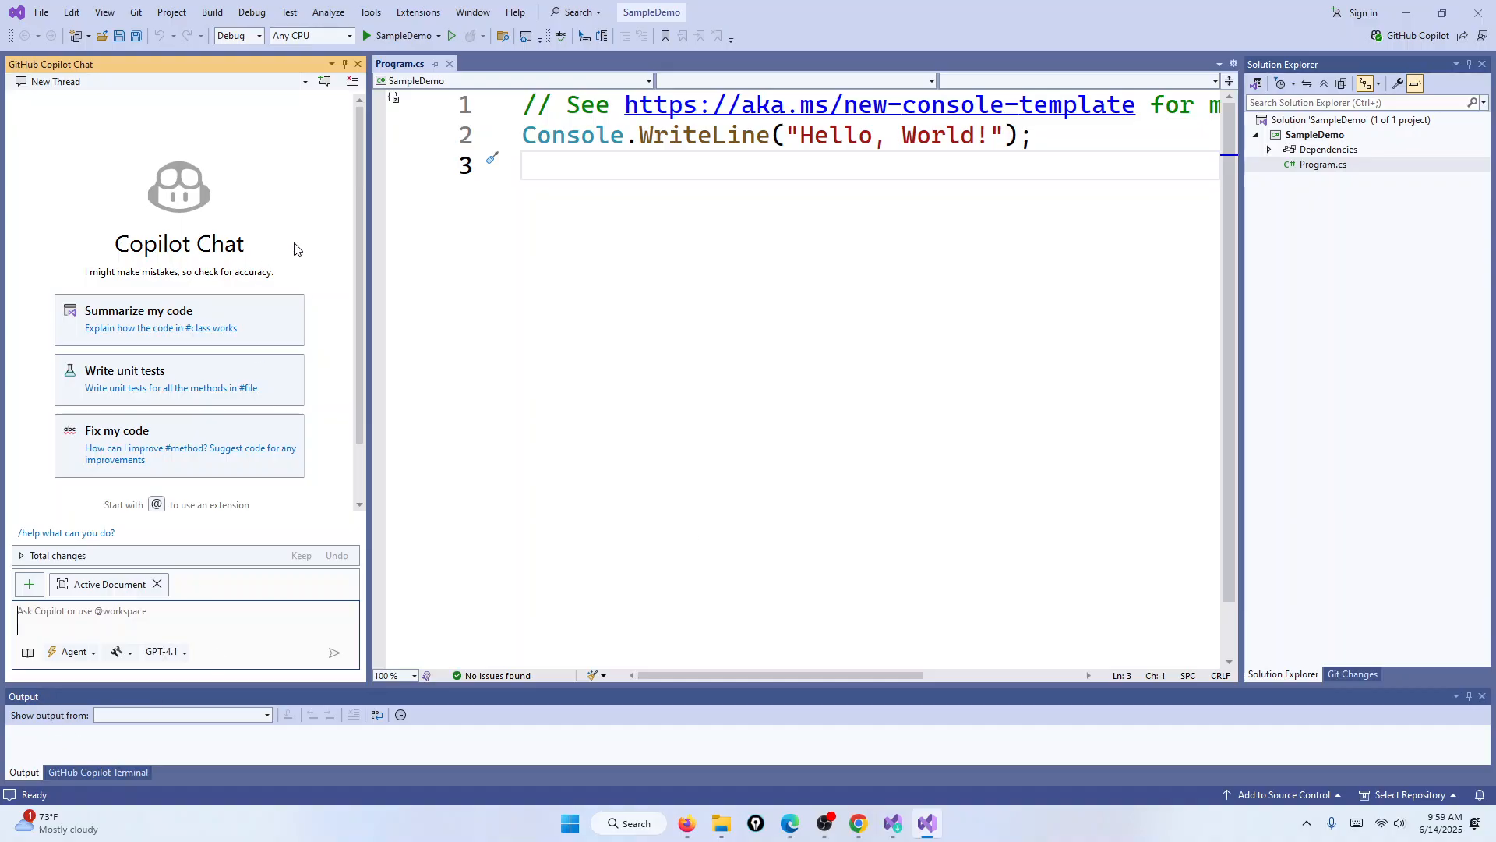
Check the Agent mode setting for the chat pane in the GitHub Copilot options, and accept the options unchanged.
left_click(370, 12)
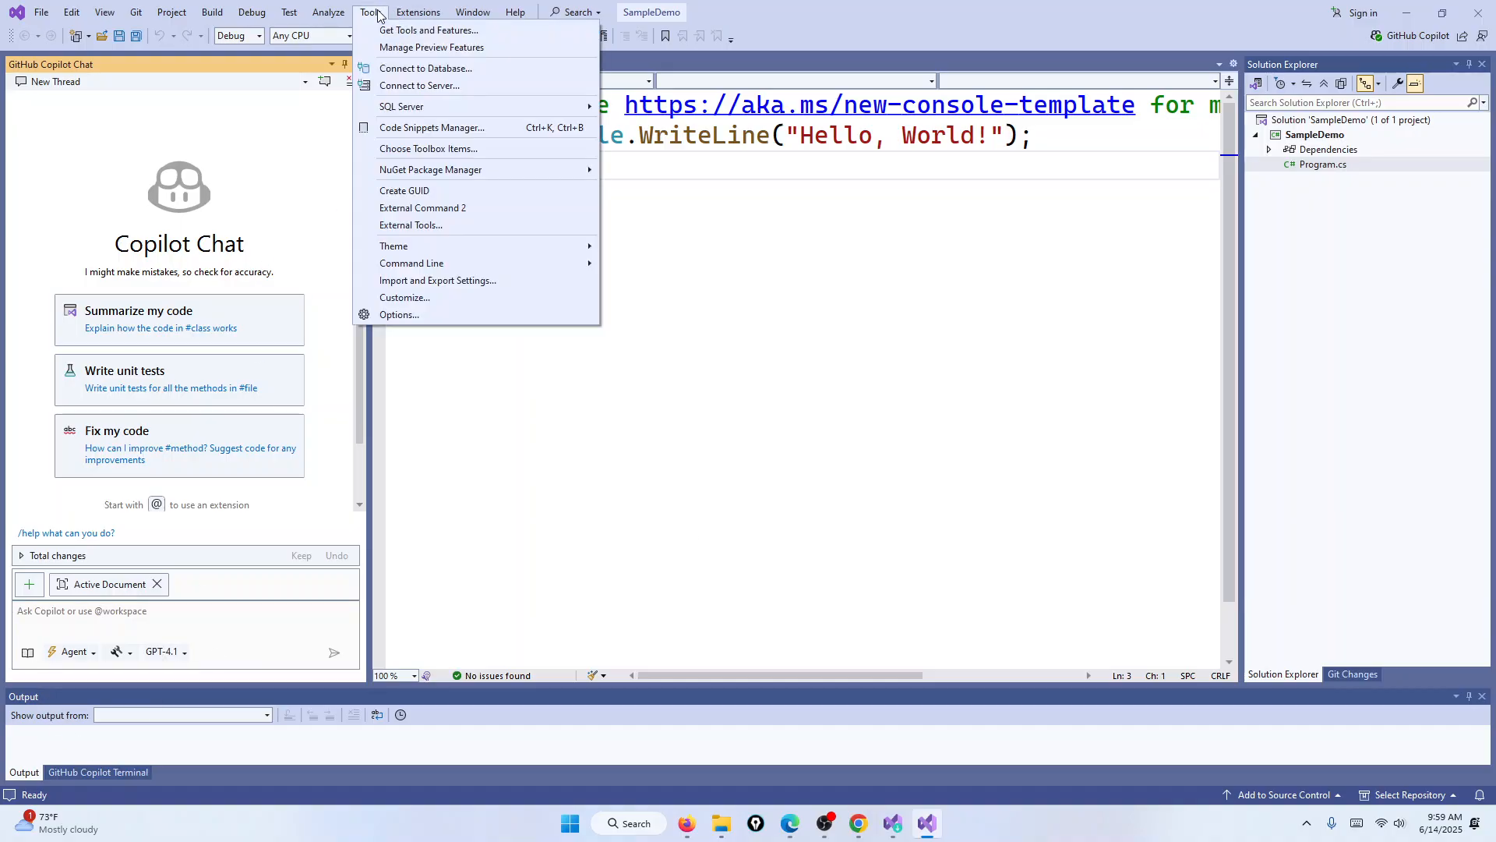
left_click(414, 313)
left_click(477, 291)
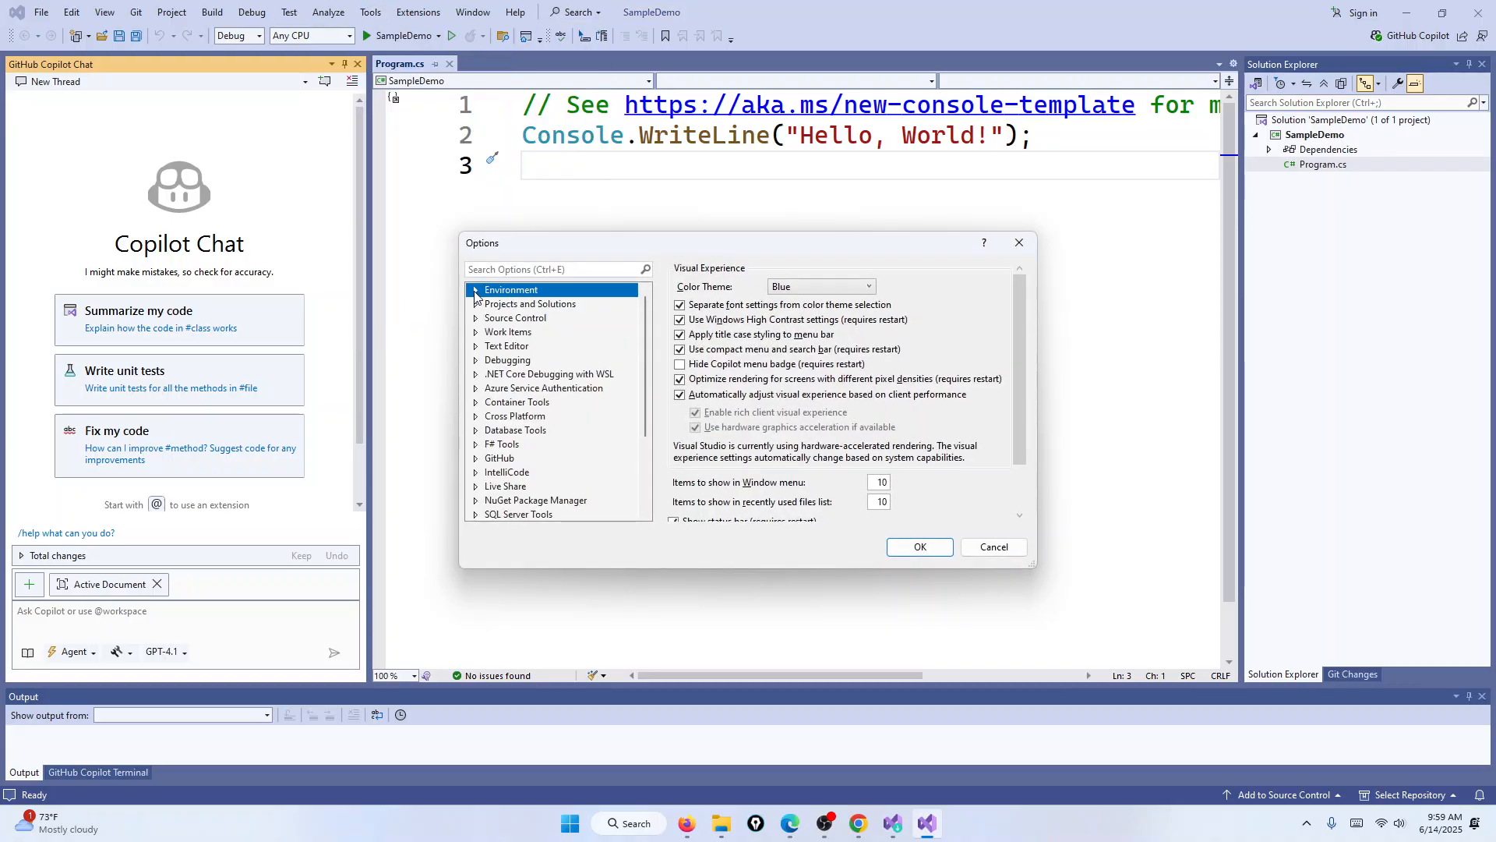
left_click(473, 463)
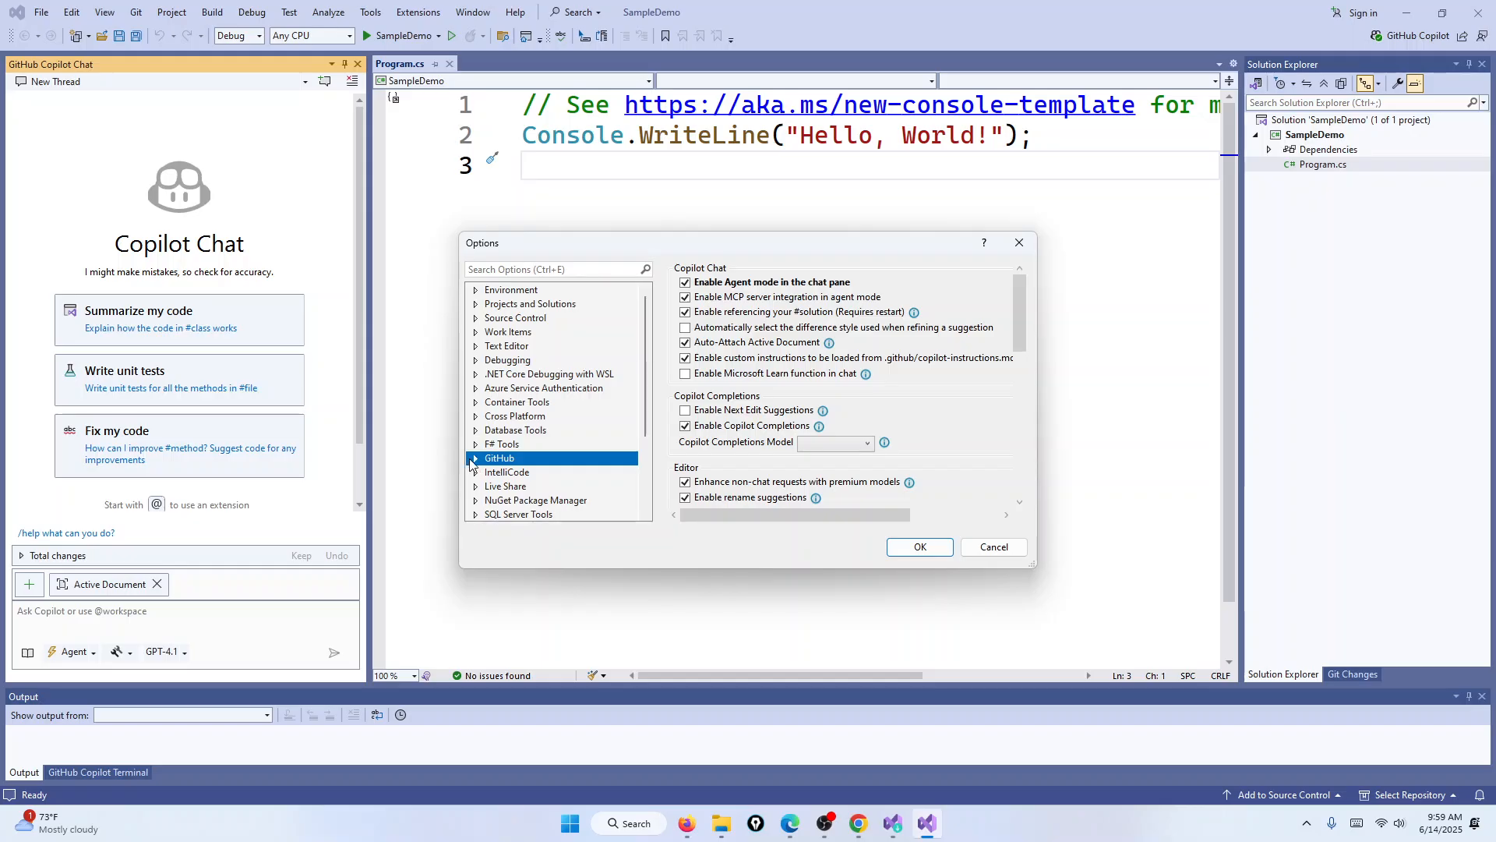
left_click(476, 459)
left_click(518, 474)
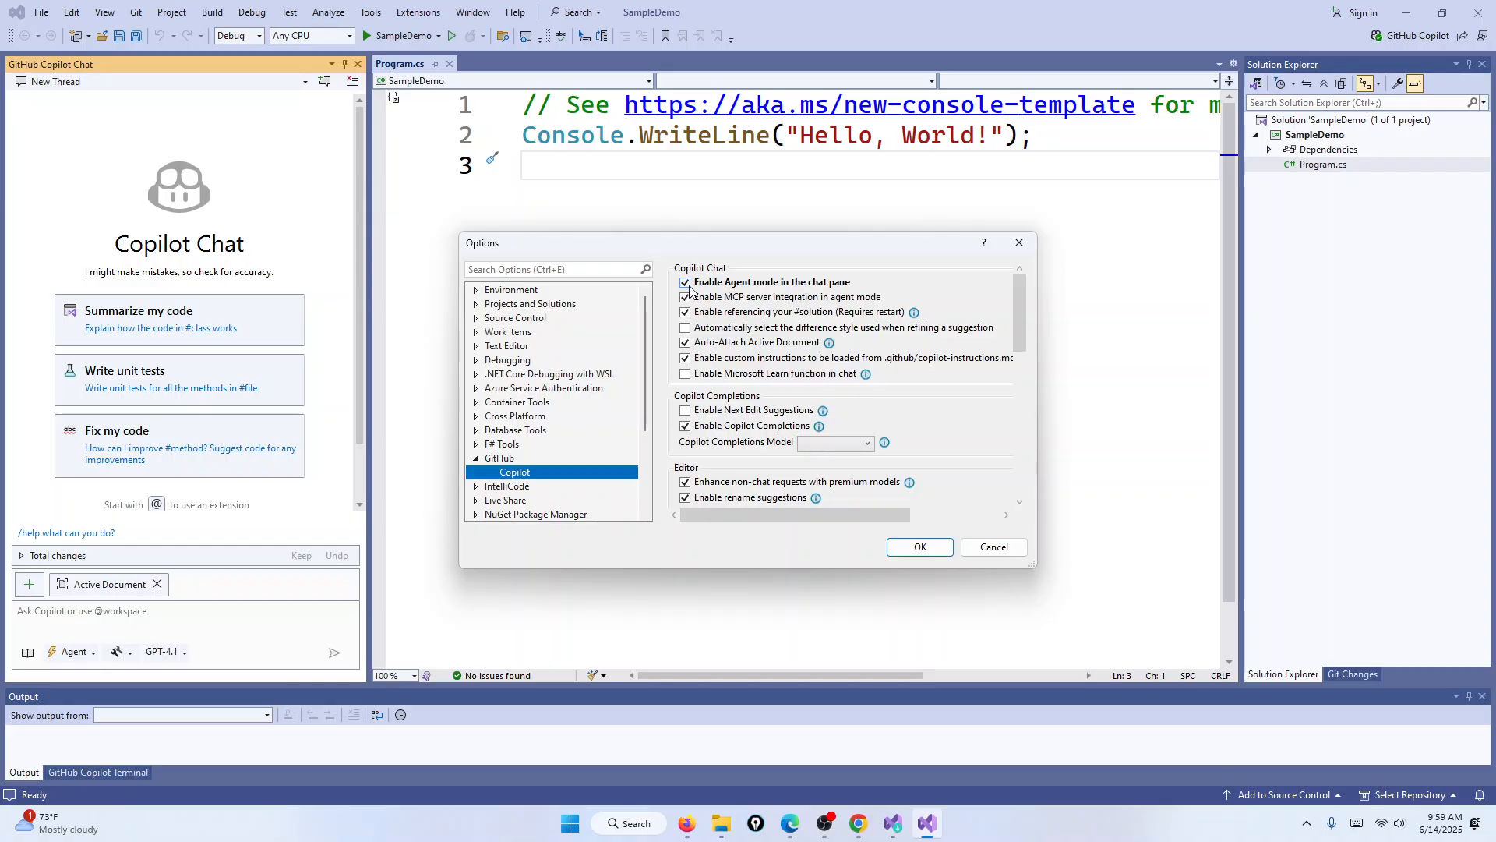
left_click(919, 546)
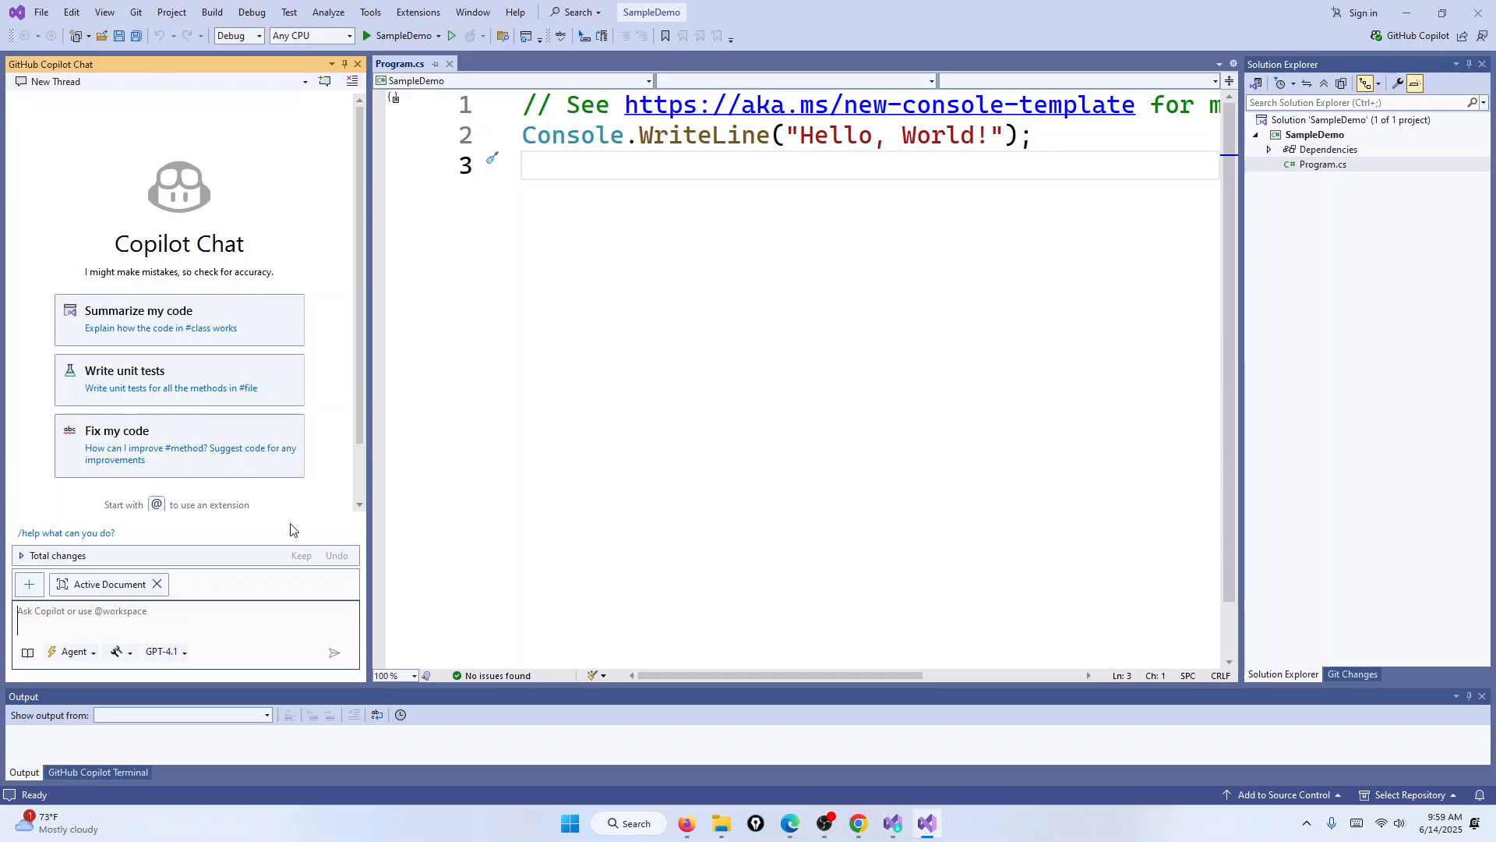
Review the available chat modes and language models in Copilot Chat without changing the selection.
left_click(92, 659)
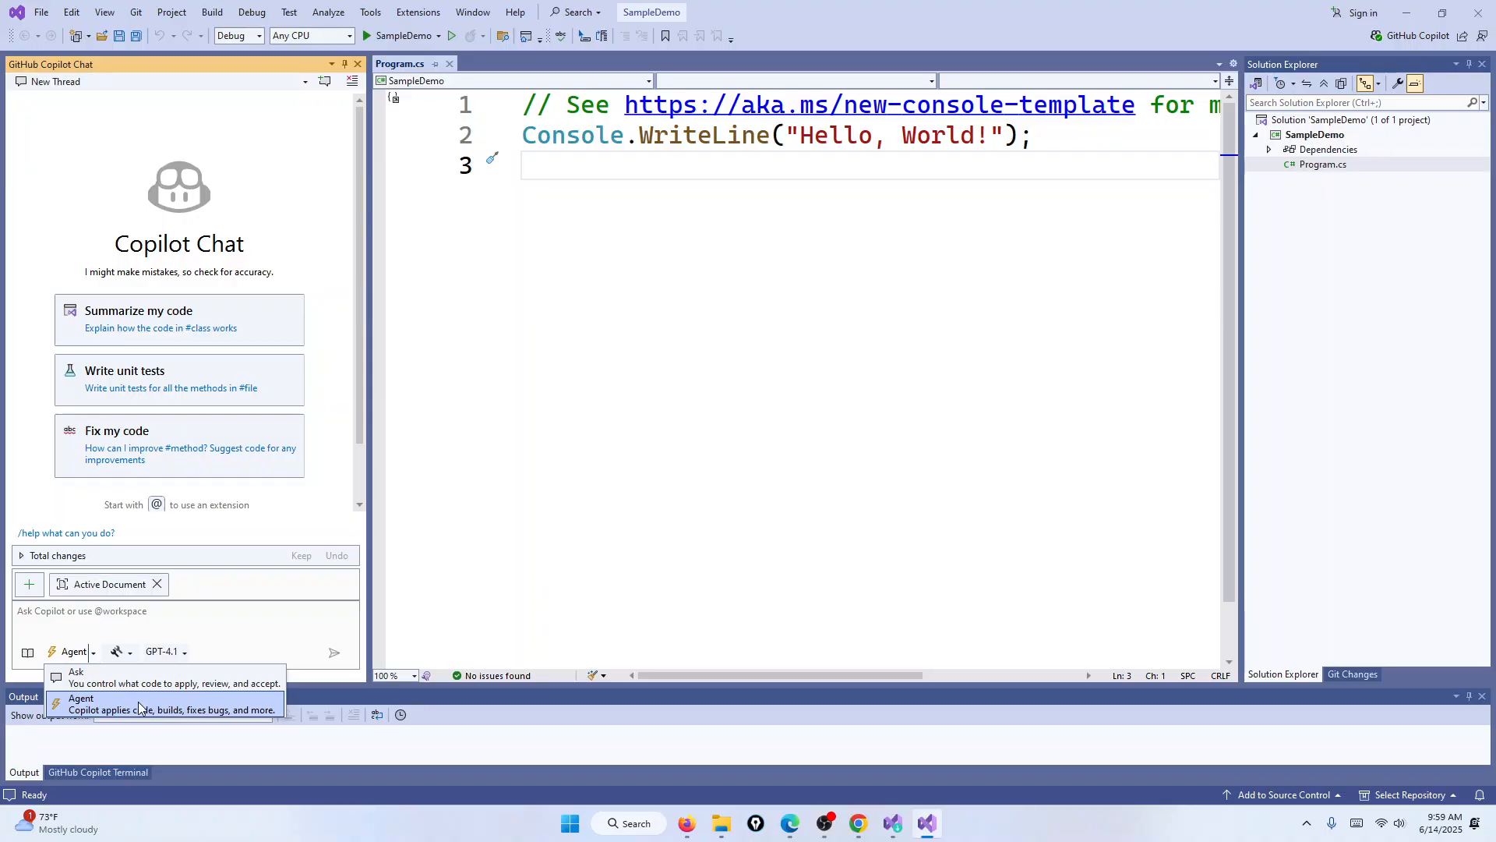
left_click(136, 630)
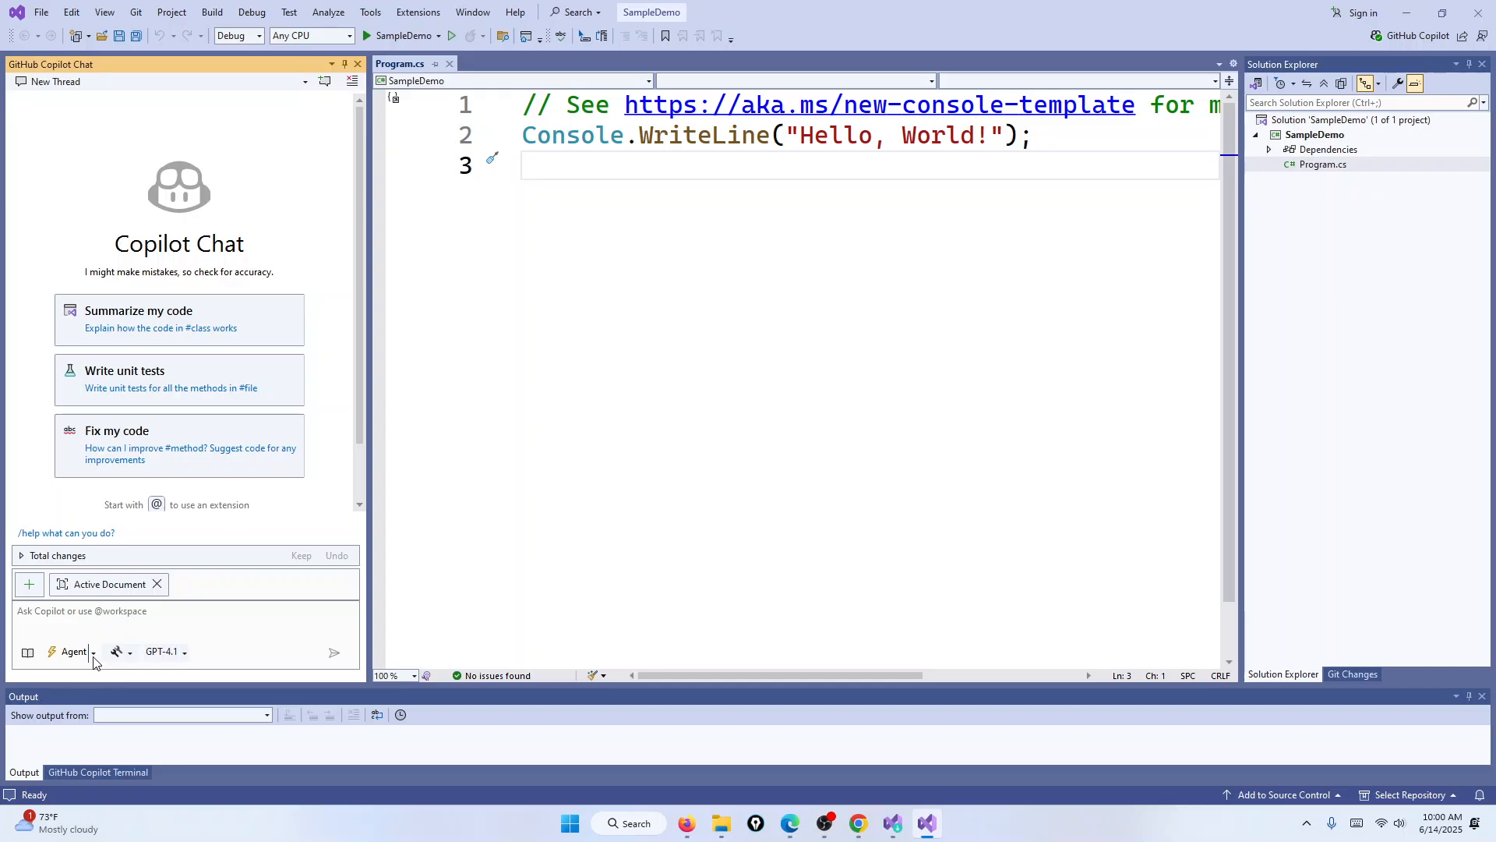
left_click(92, 657)
left_click(119, 613)
left_click(183, 653)
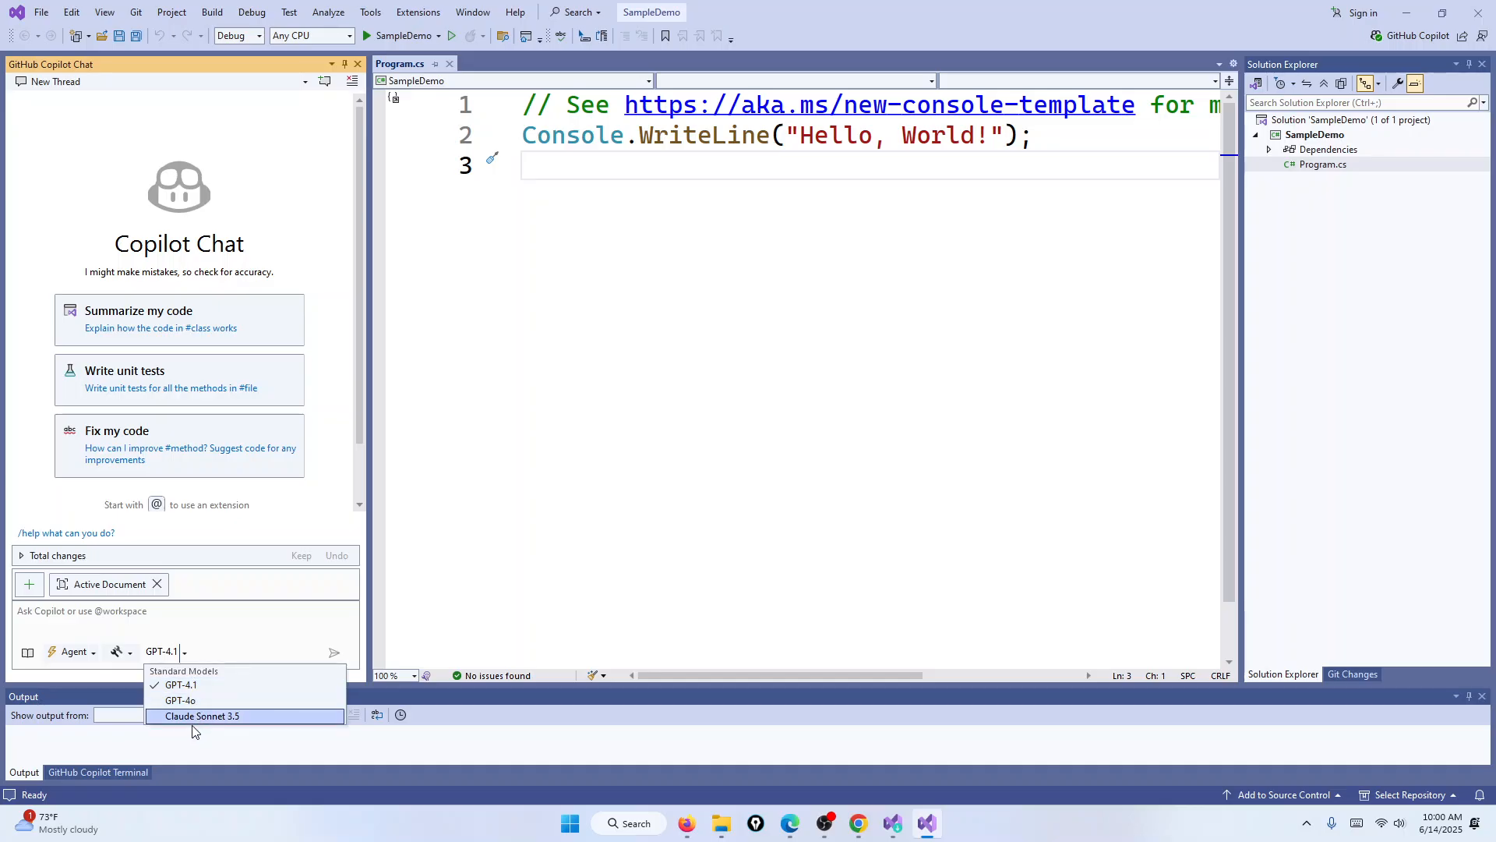
left_click(87, 616)
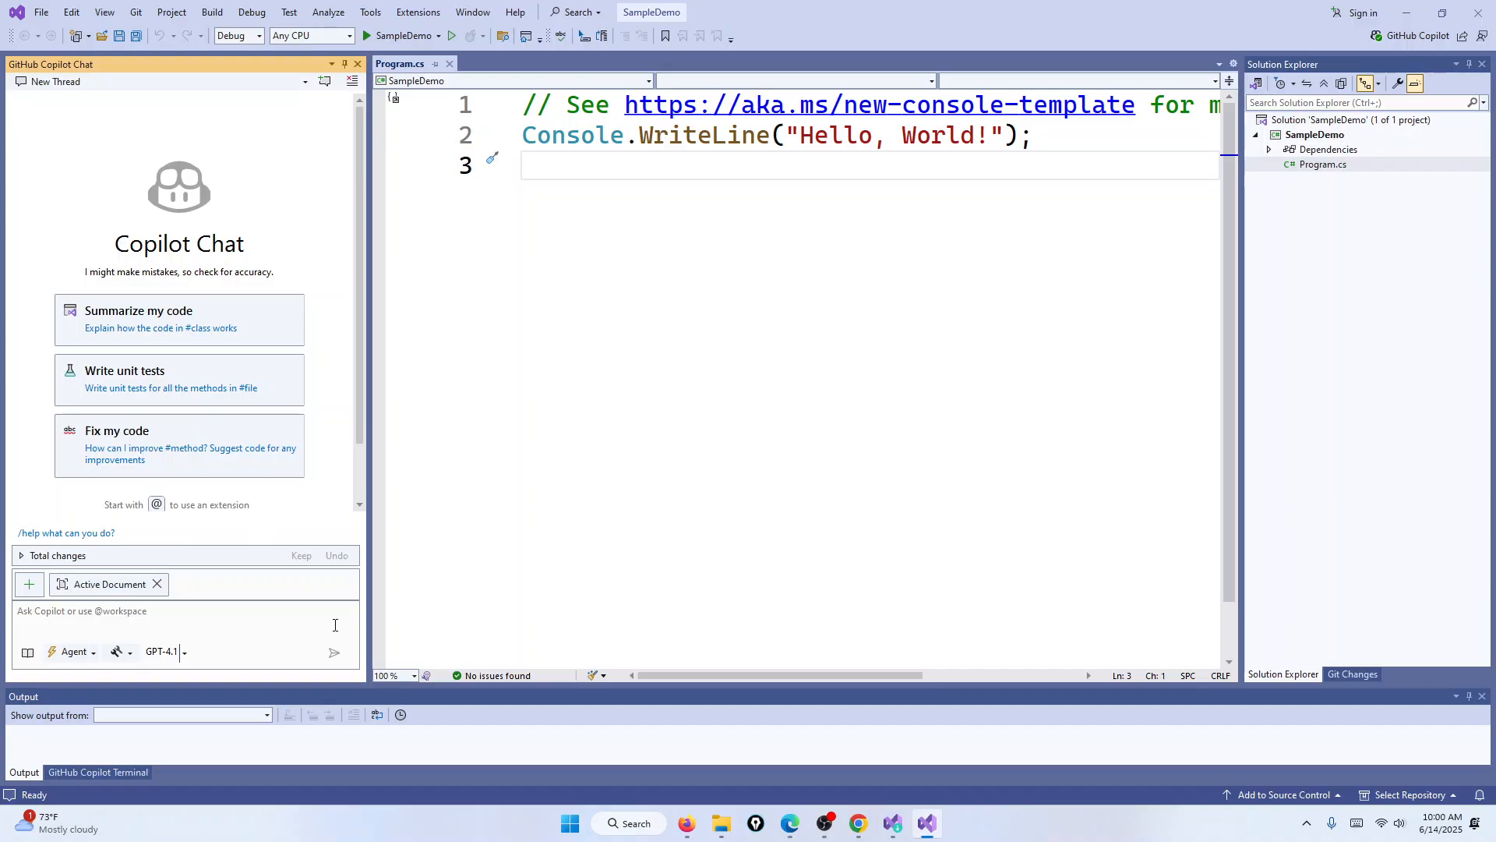
Ask Copilot in Agent mode to "Create a TestClass having two methods named as Add and Subtract".
left_click(59, 618)
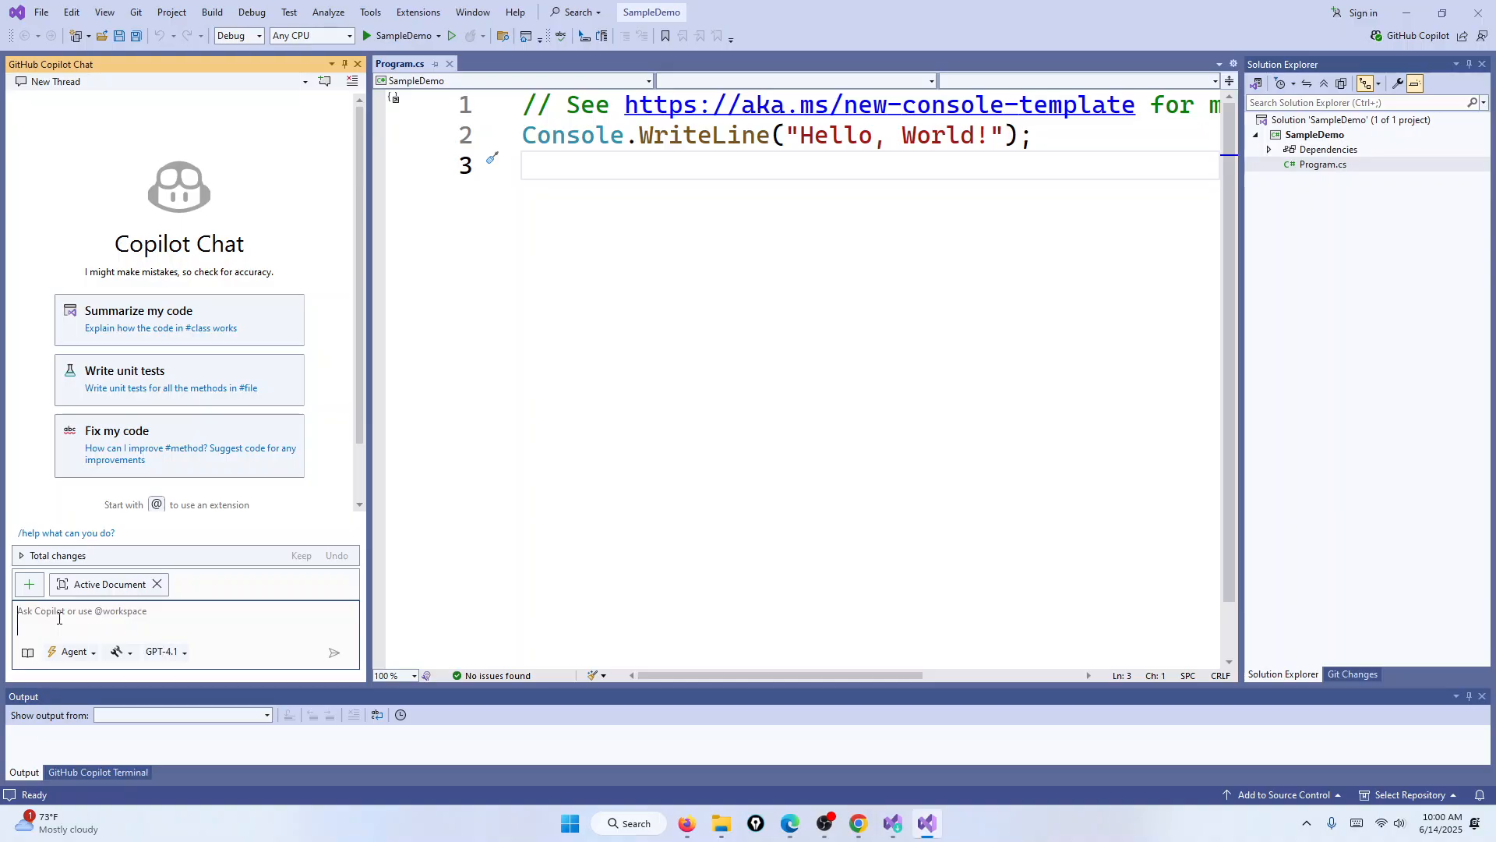
type("Create a")
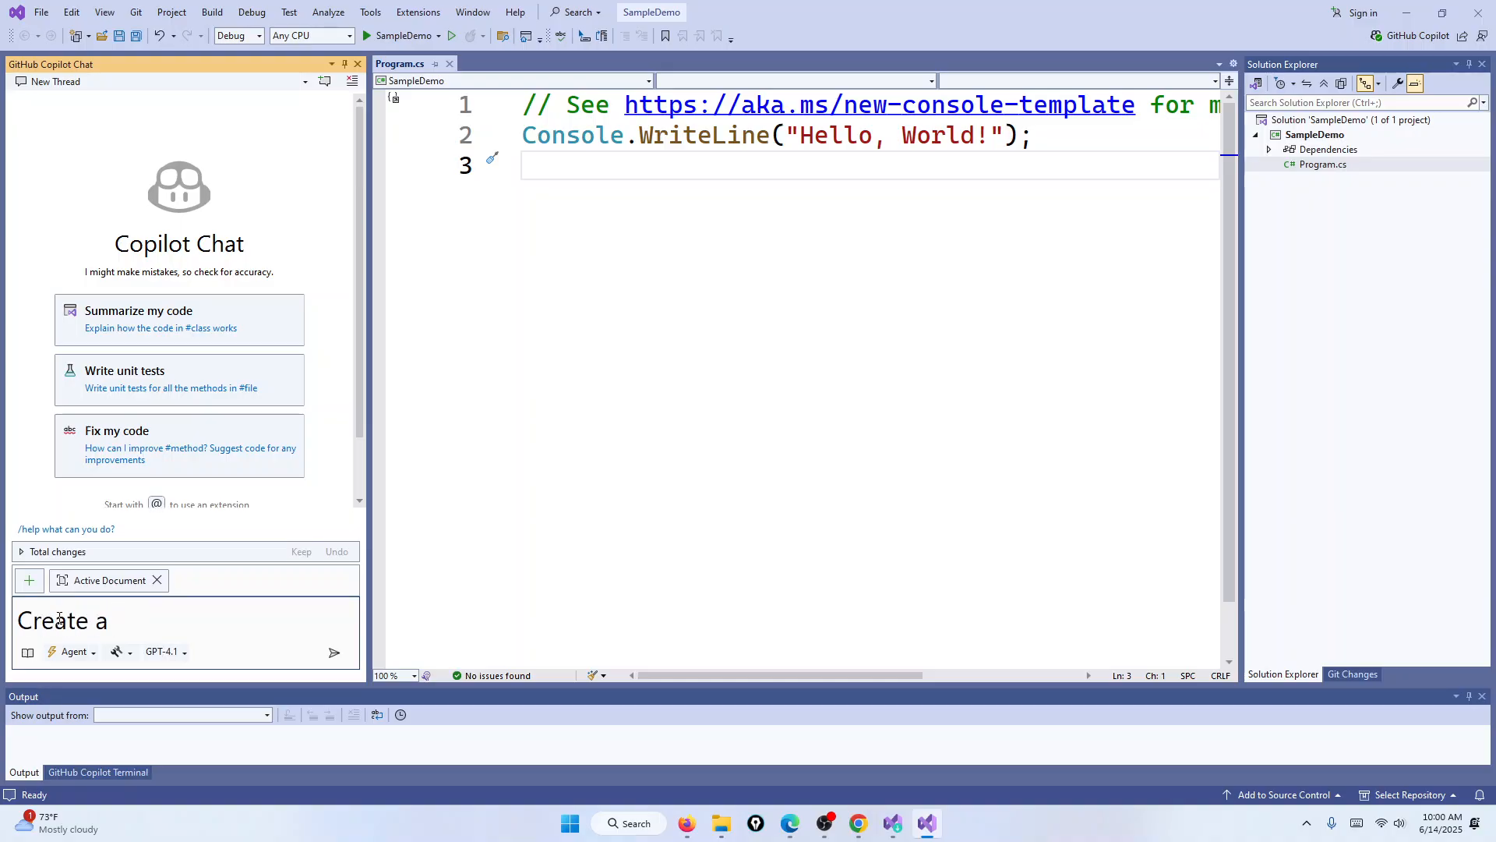
type(" TestClass h")
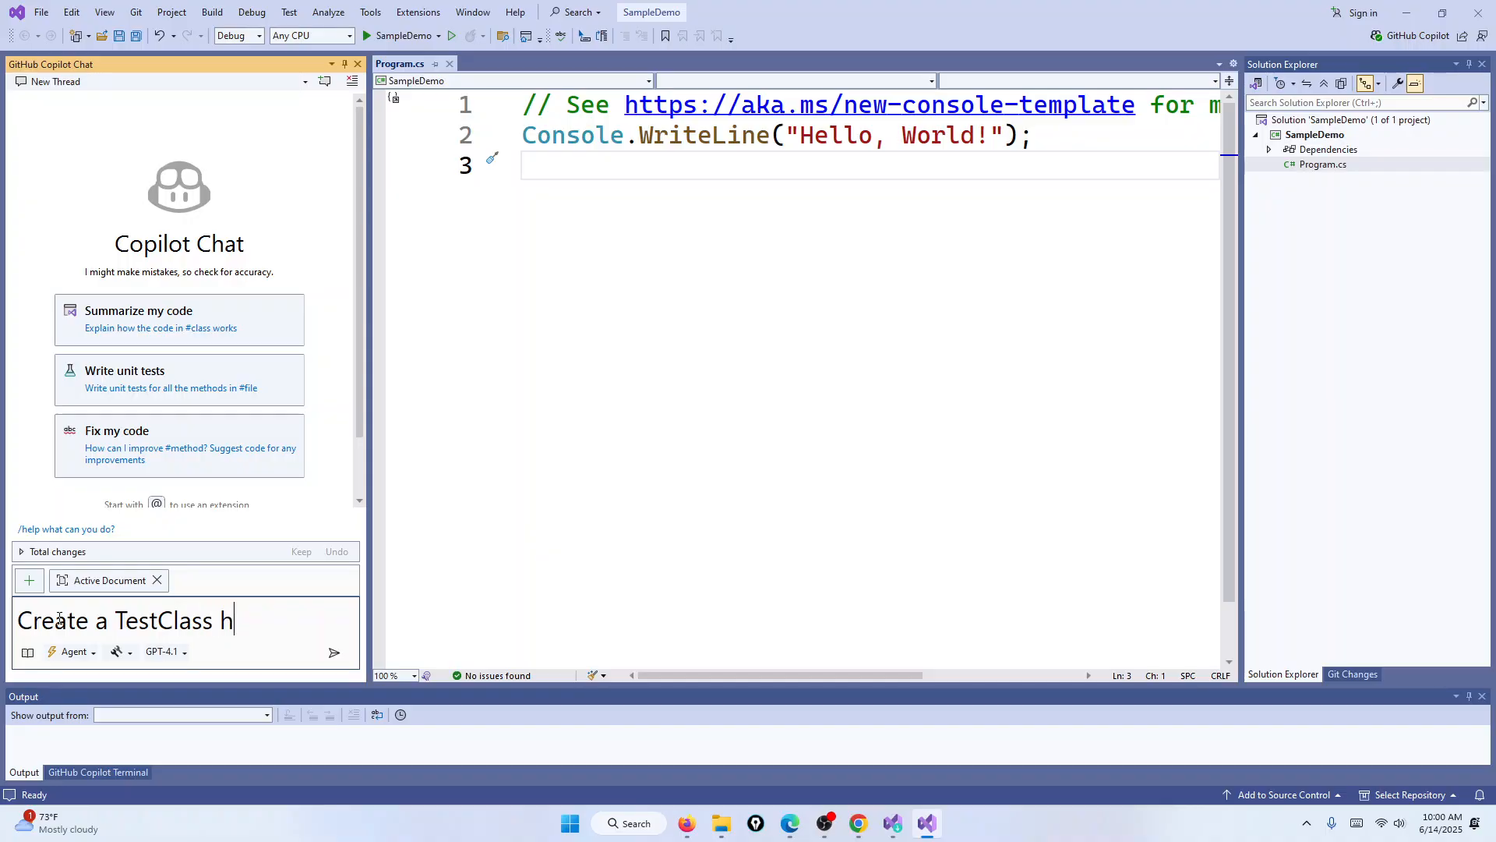
type("aving two met")
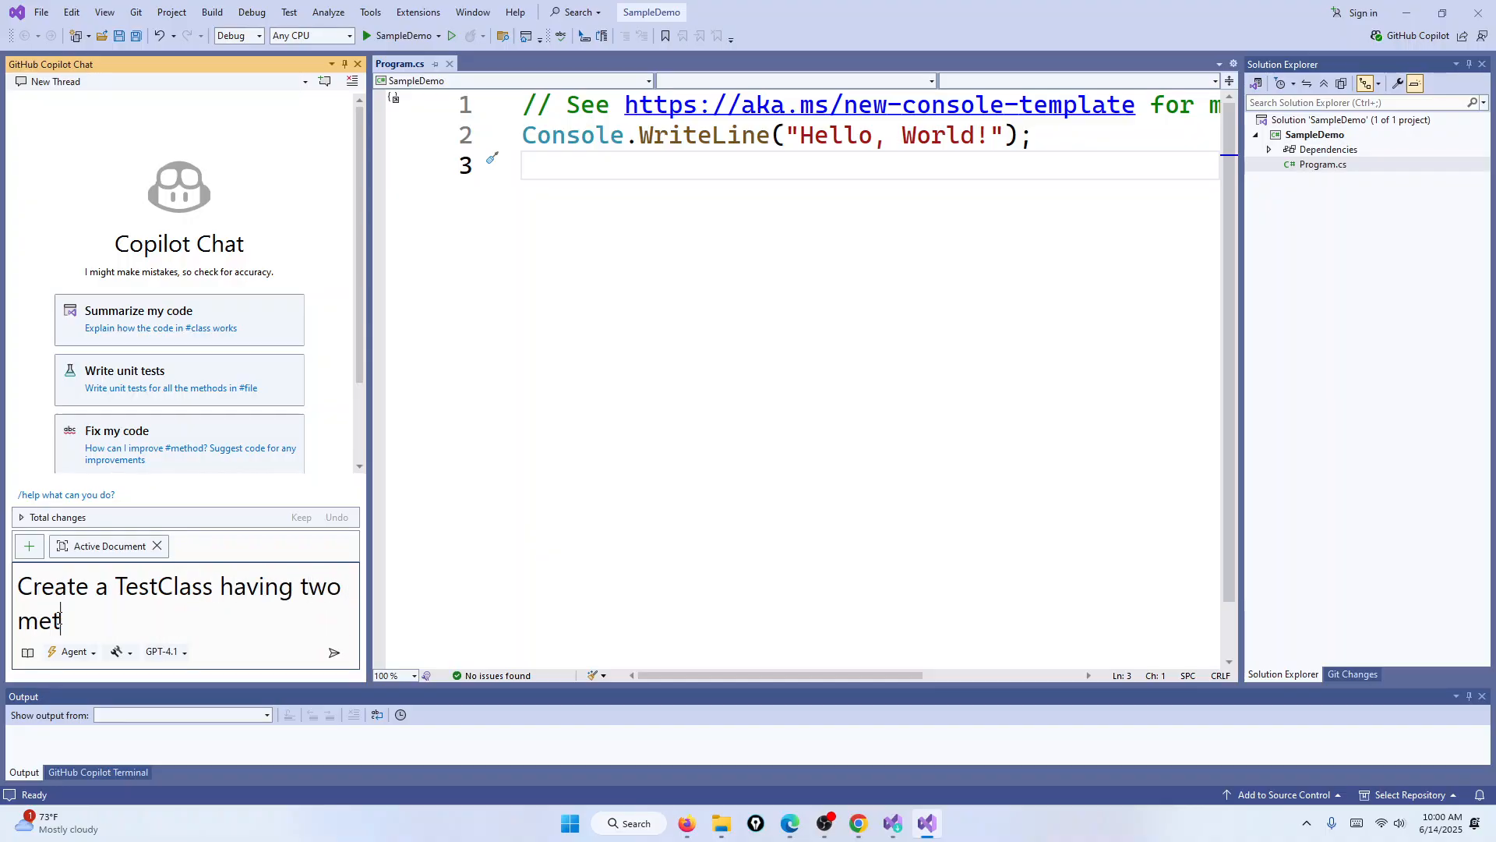
type("hods names")
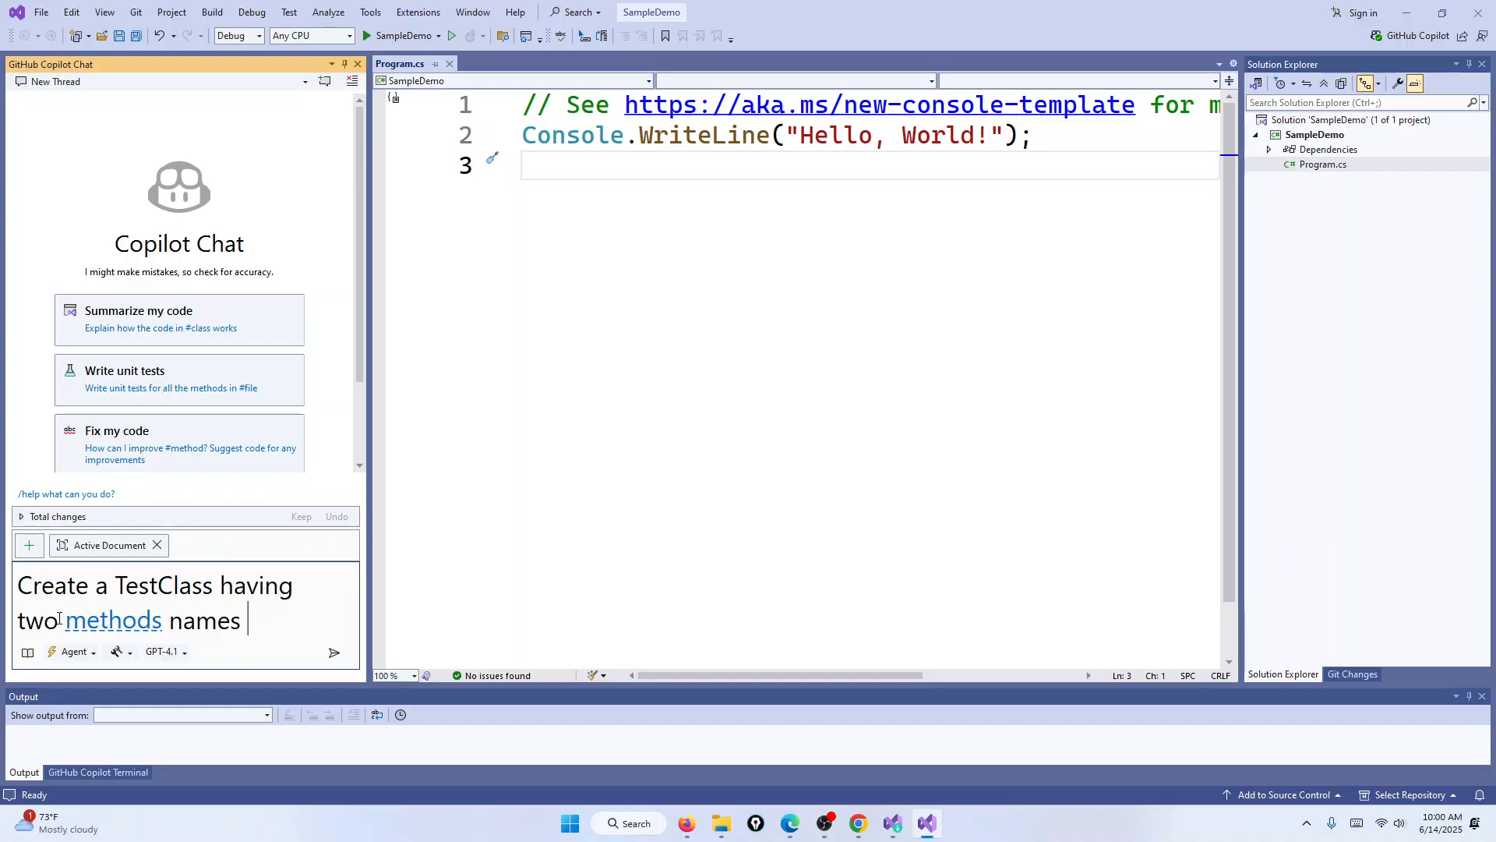
key("BackSpace")
key("BackSpace")
type("d as Add and Su")
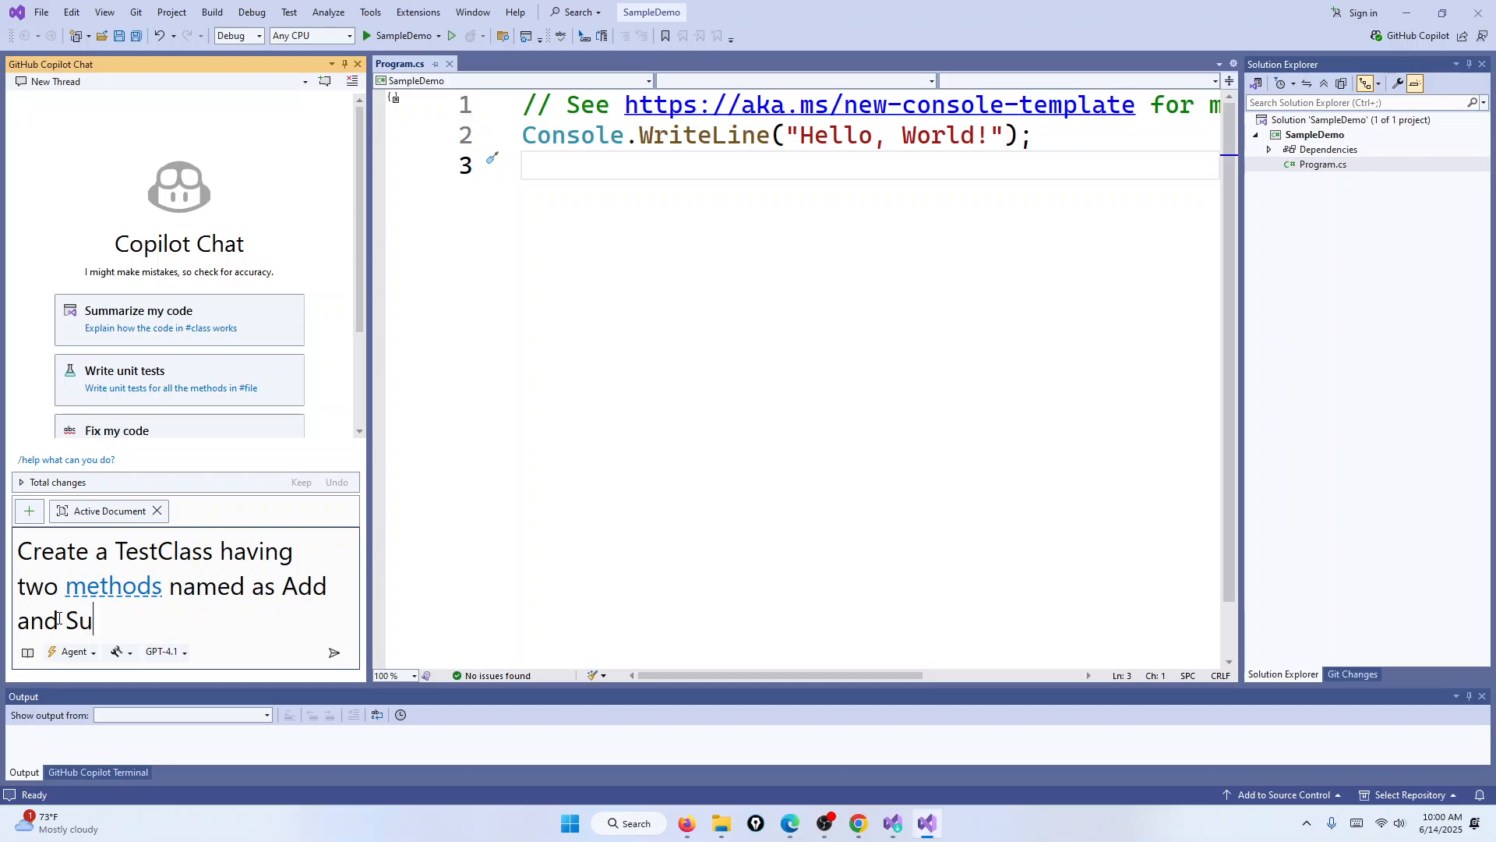
type("btract")
key("Return")
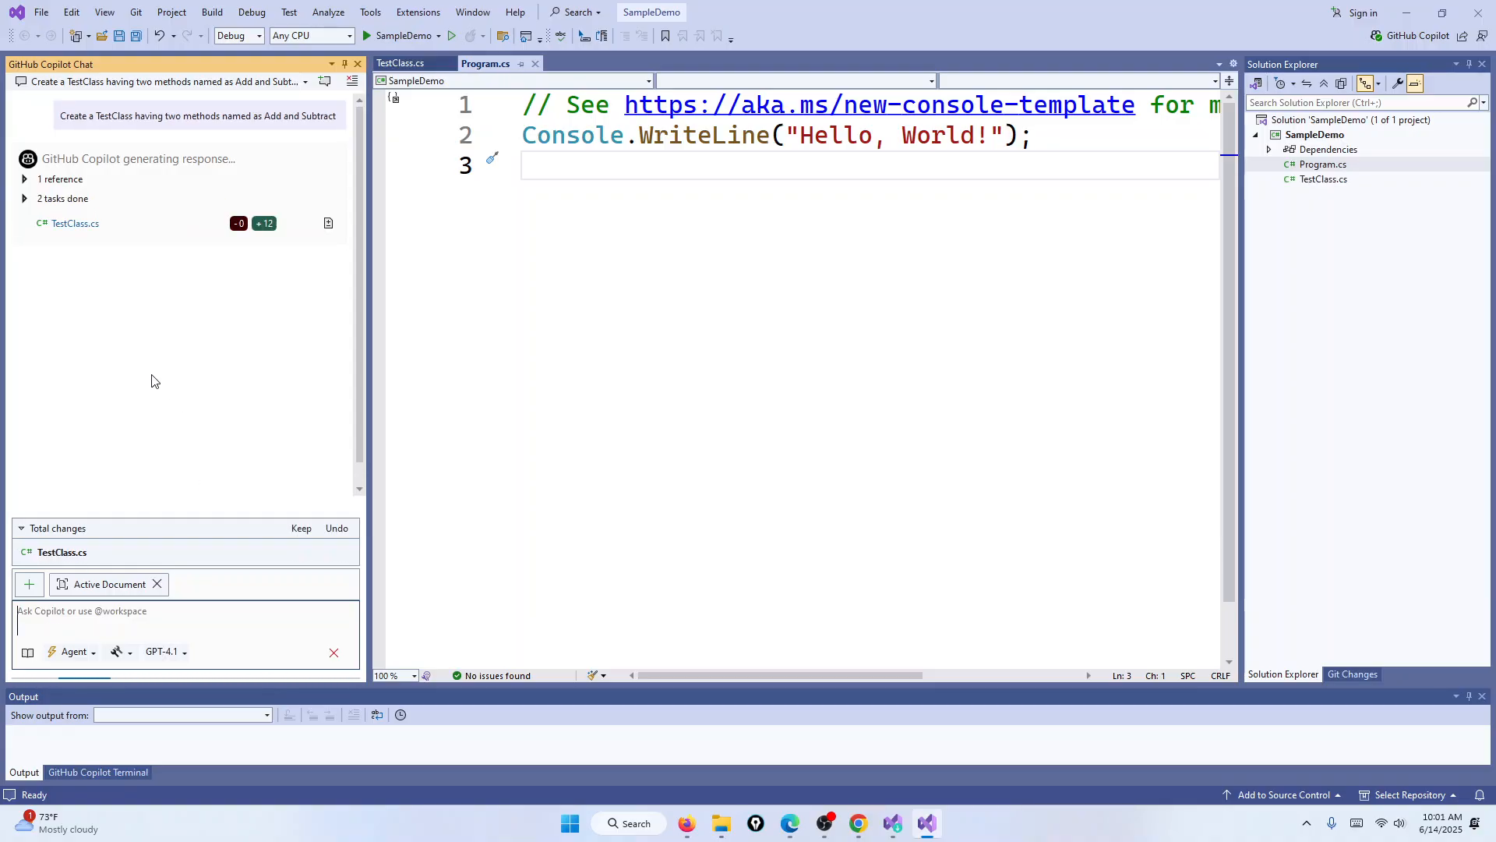
Examine the reference Copilot used and the proposed code changes for TestClass.cs in the step comparison view.
left_click(25, 180)
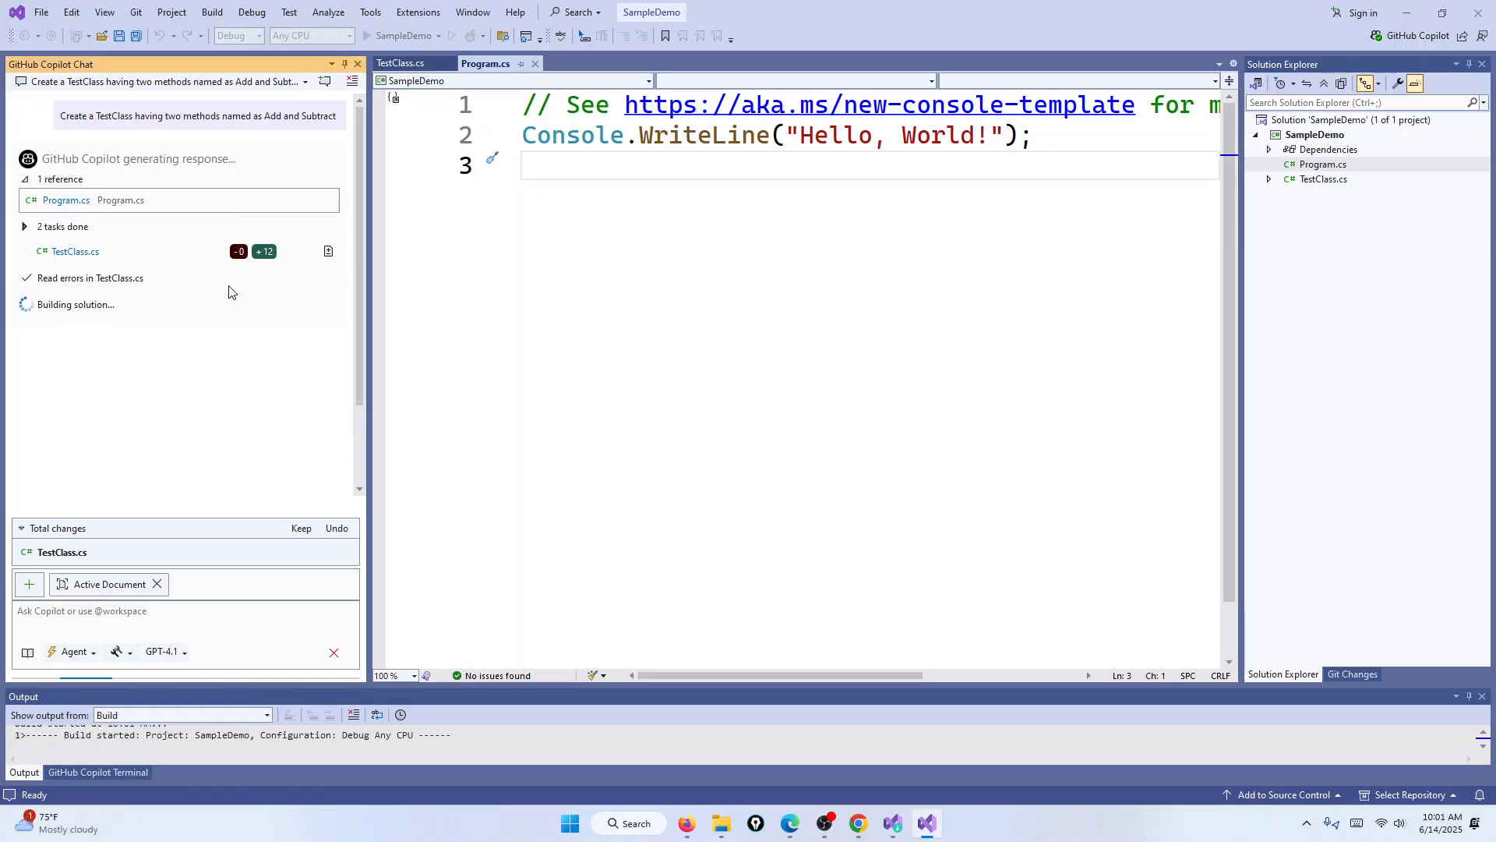
left_click(81, 274)
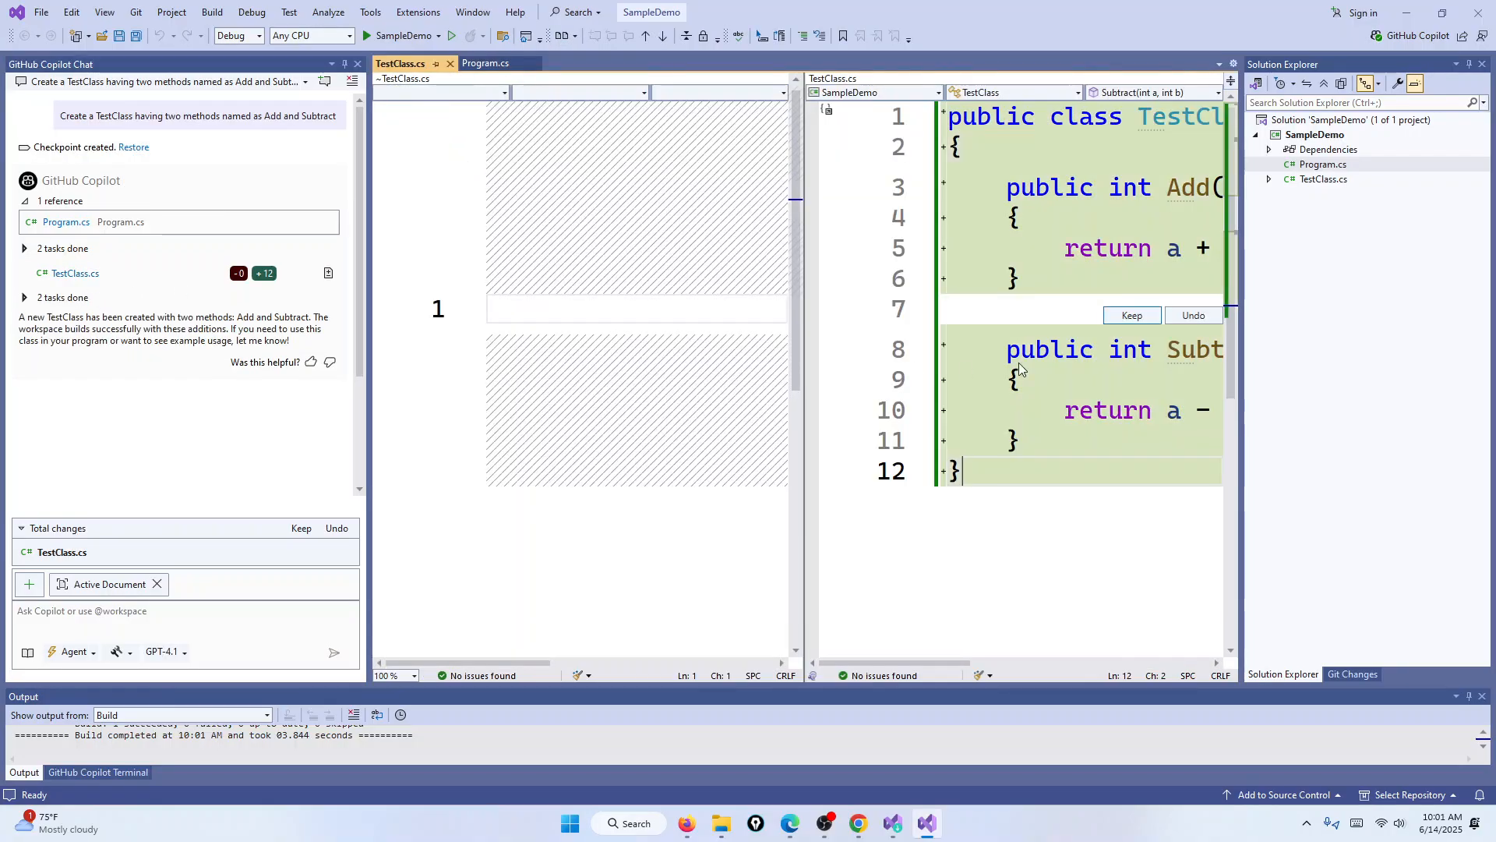
mouse_move(915, 661)
left_mouse_down()
mouse_move(1021, 661)
mouse_move(944, 661)
left_mouse_up()
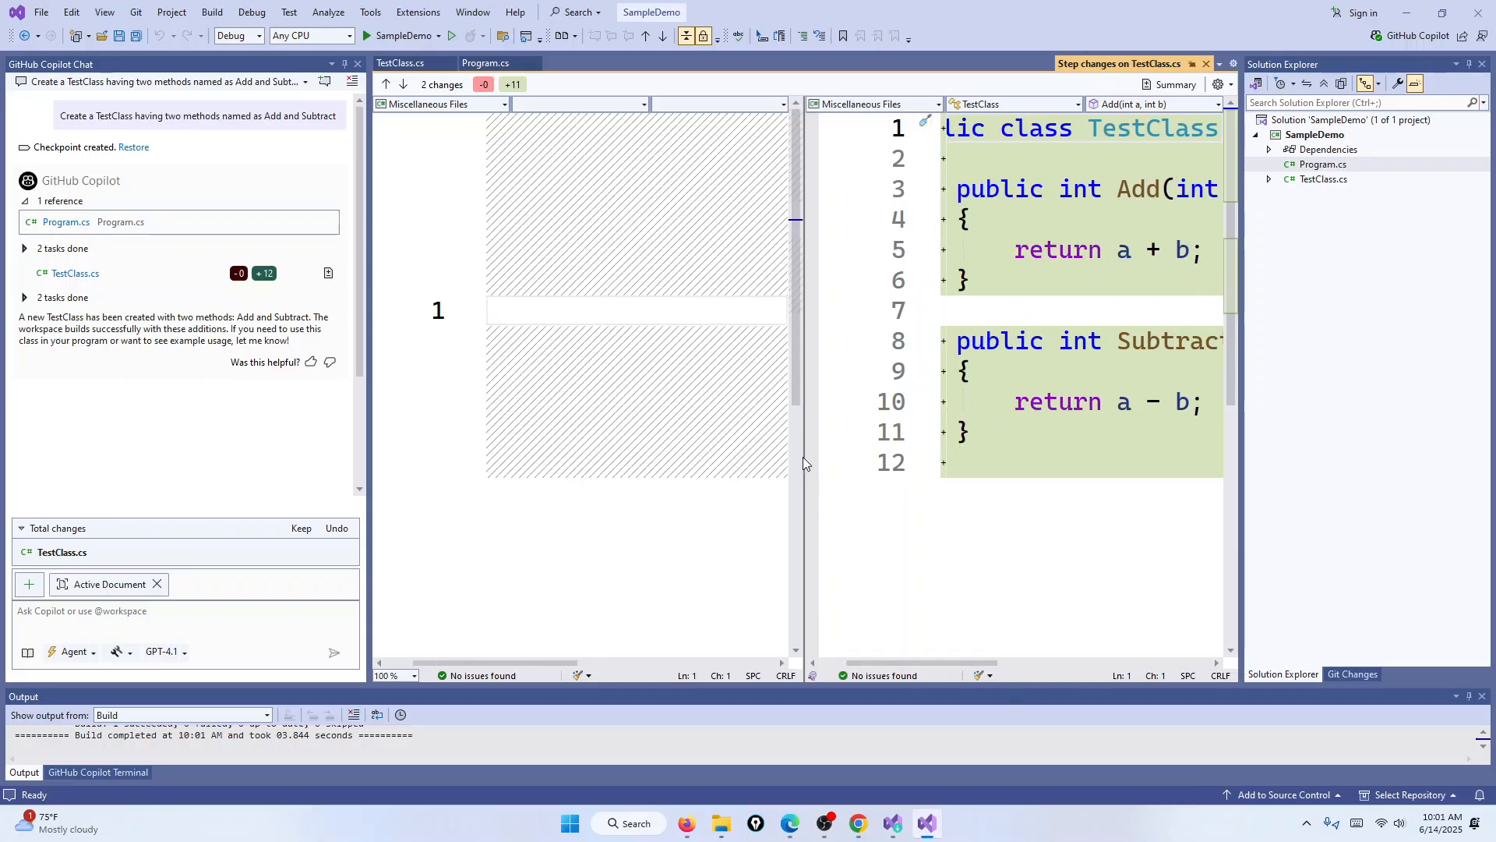
left_click_drag(804, 470, 665, 470)
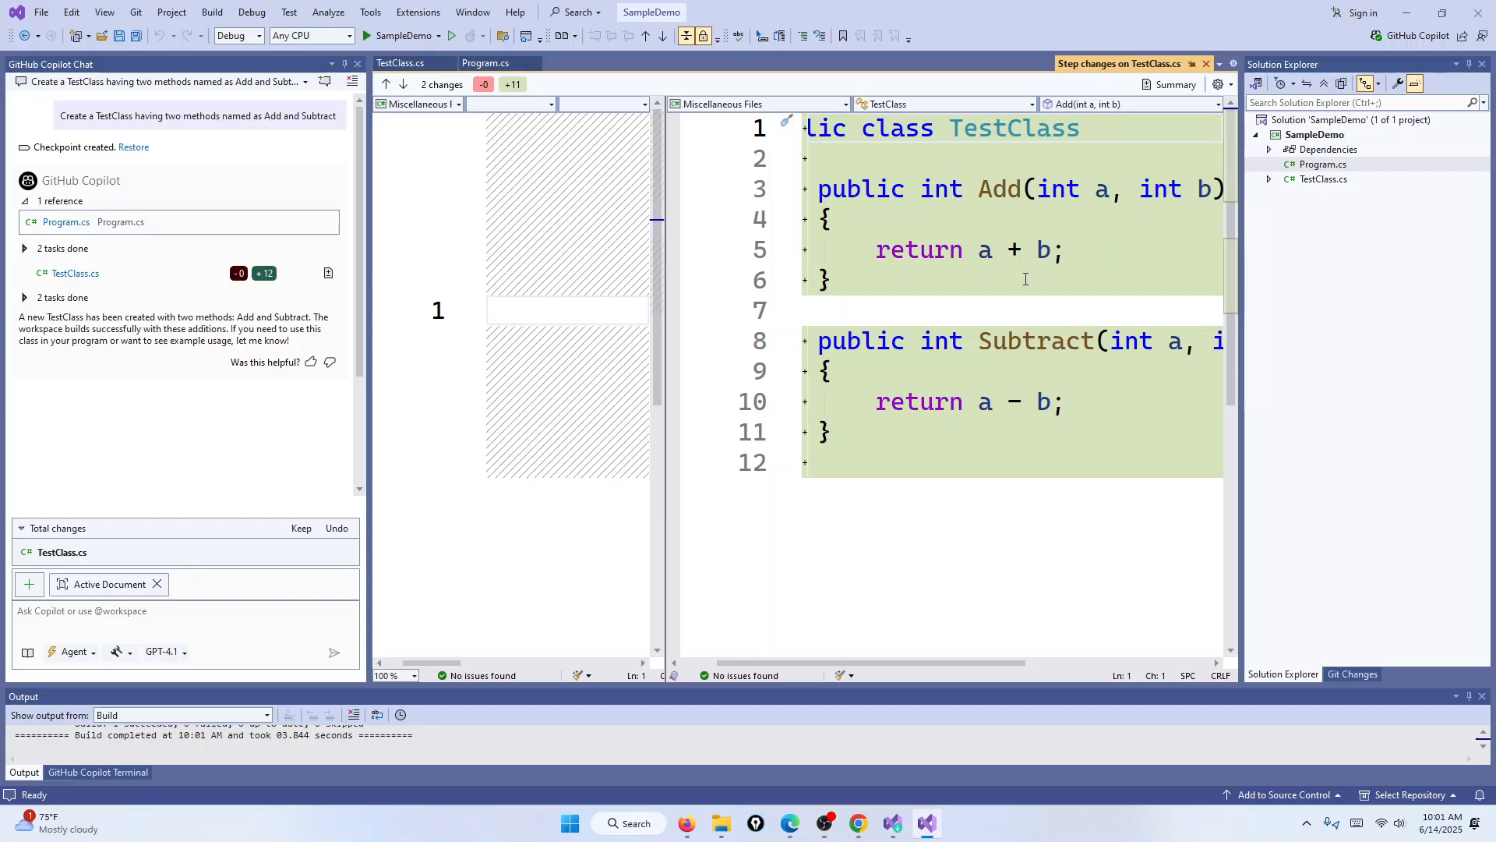
mouse_move(1009, 404)
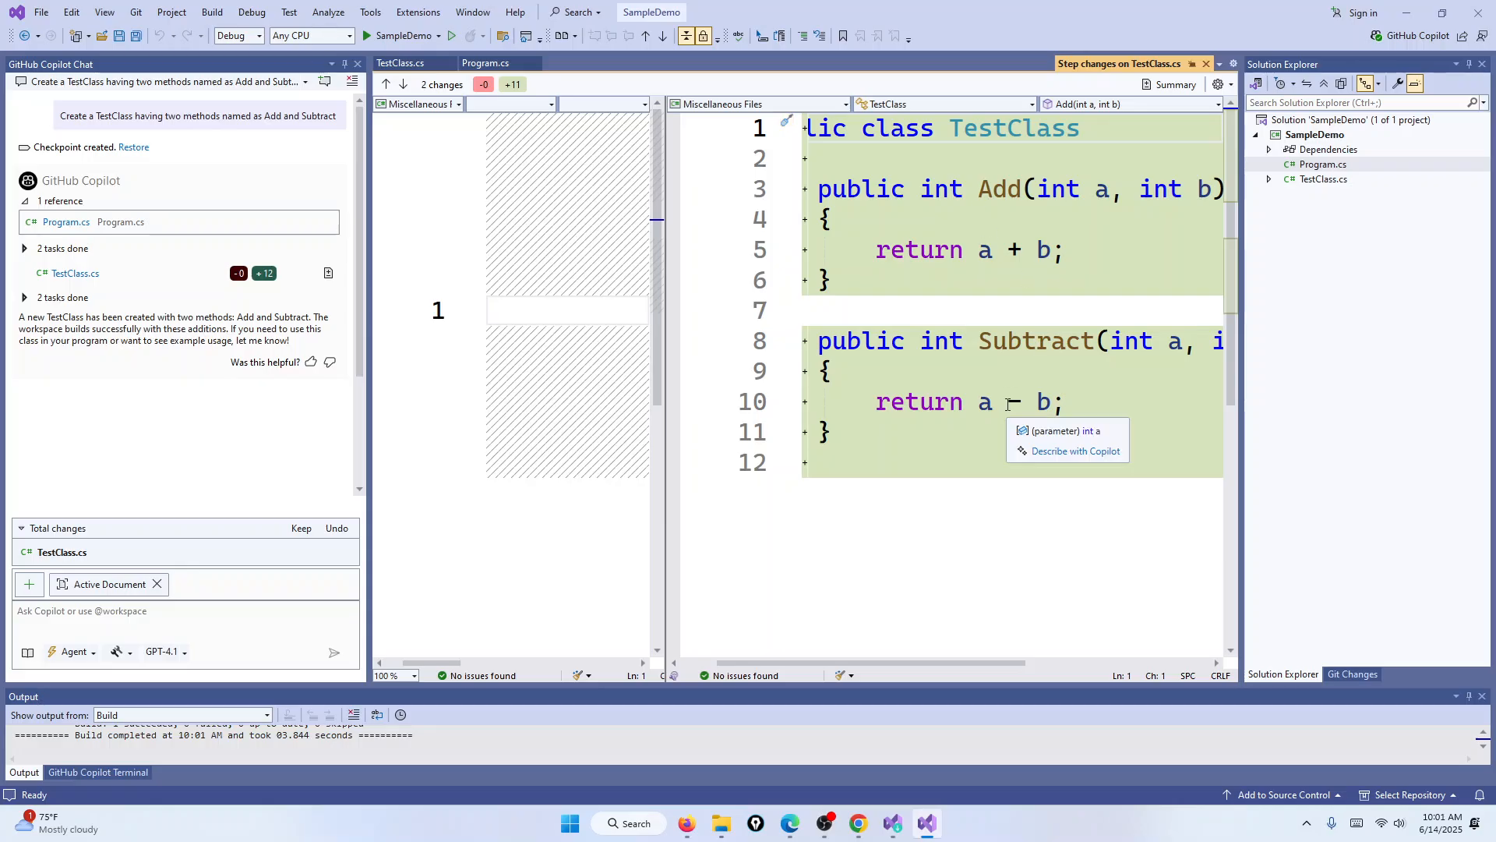
Open TestClass.cs from the project and keep all of Copilot's generated changes, including the Add and Subtract methods.
double_click(1325, 180)
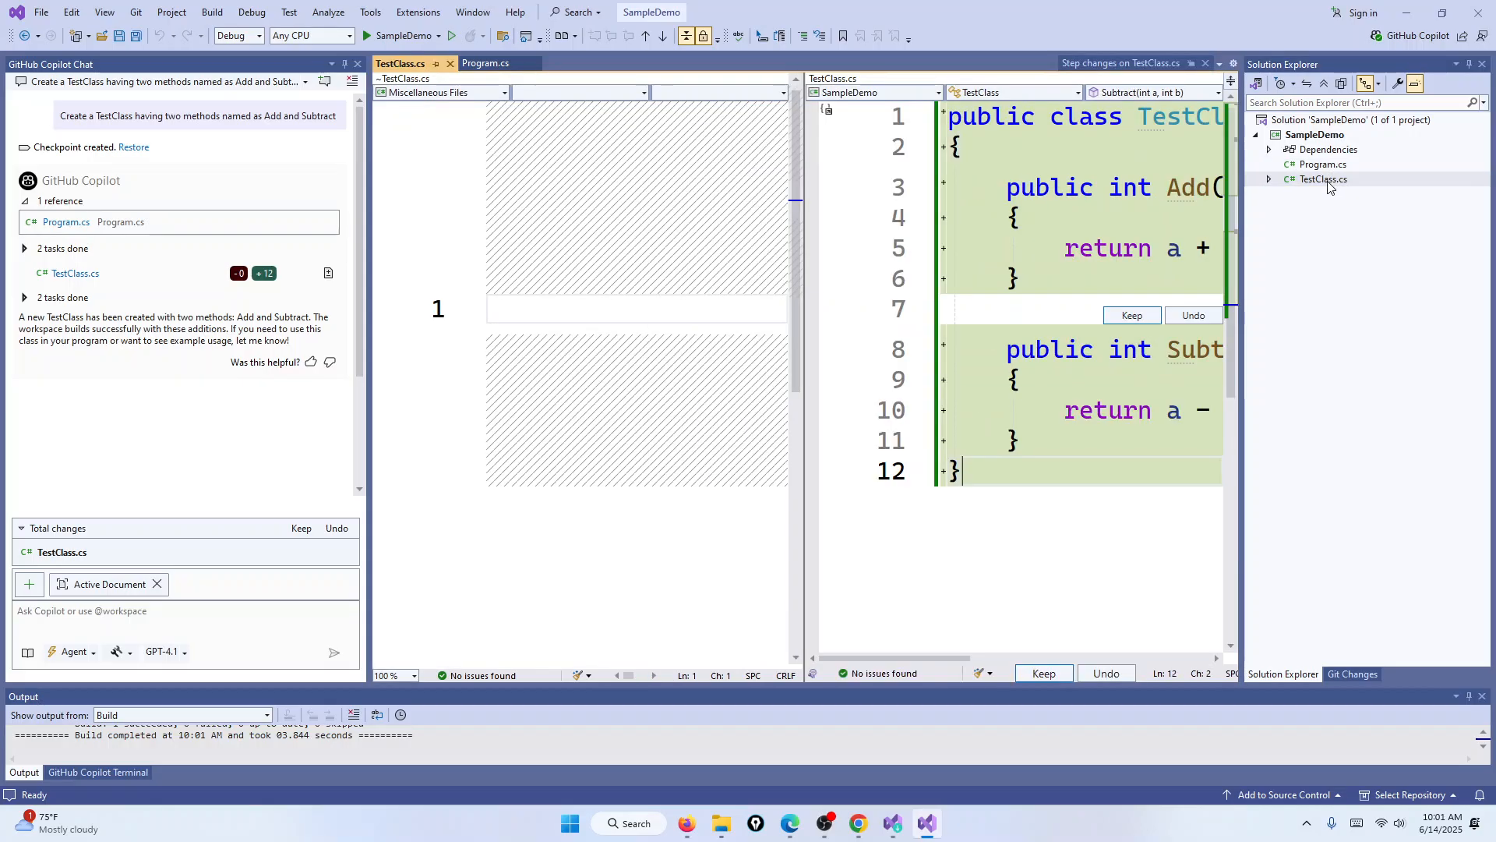
left_click(1130, 315)
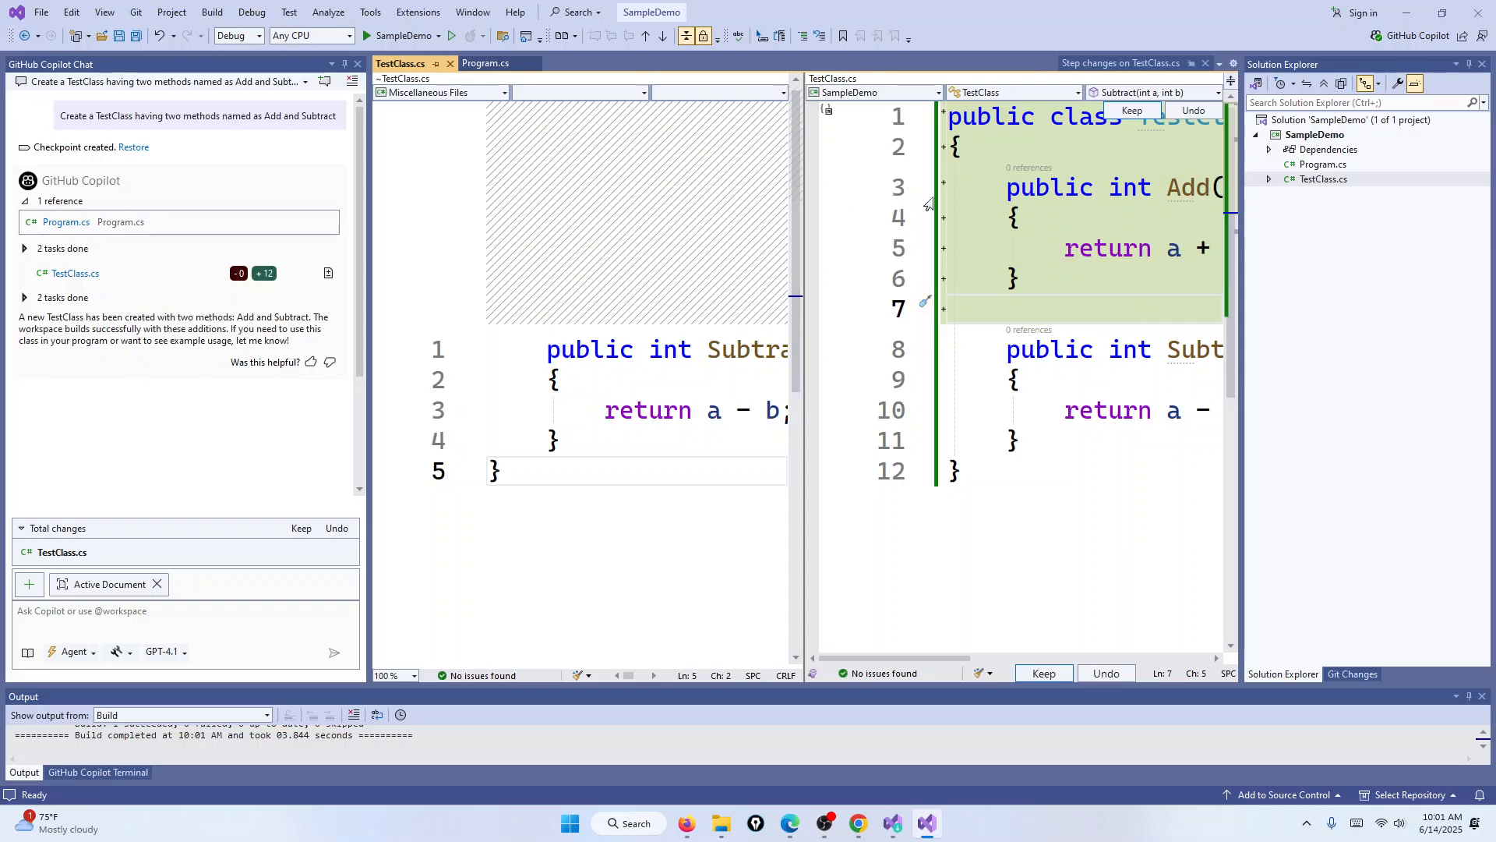
left_click(1045, 674)
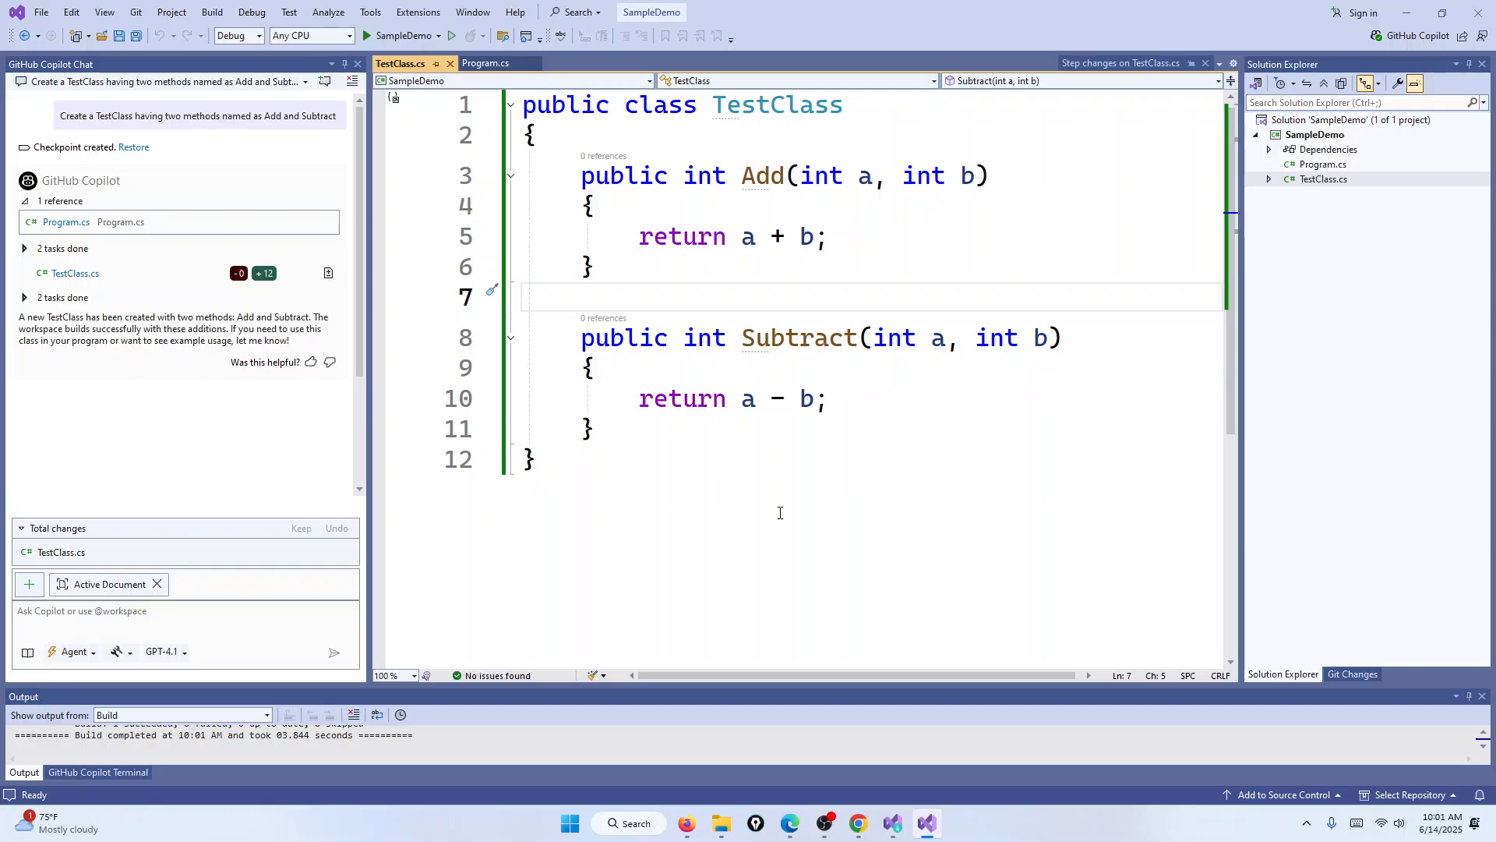
left_click_drag(571, 179, 655, 427)
left_click(674, 447)
Ask Copilot, with the #solution reference, to "Add comments in all the public methods".
left_click(59, 620)
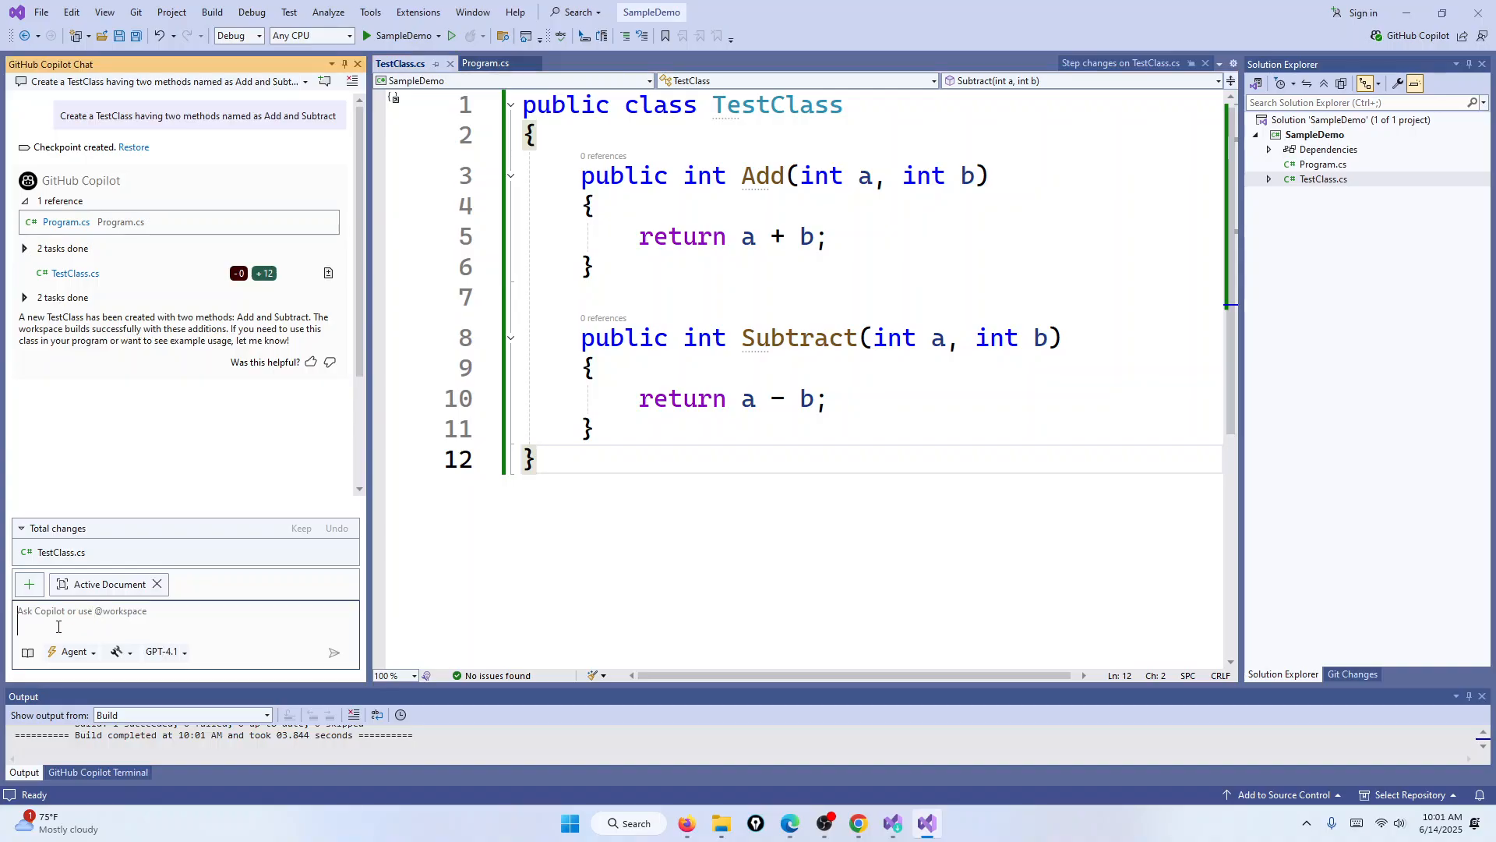
type("#")
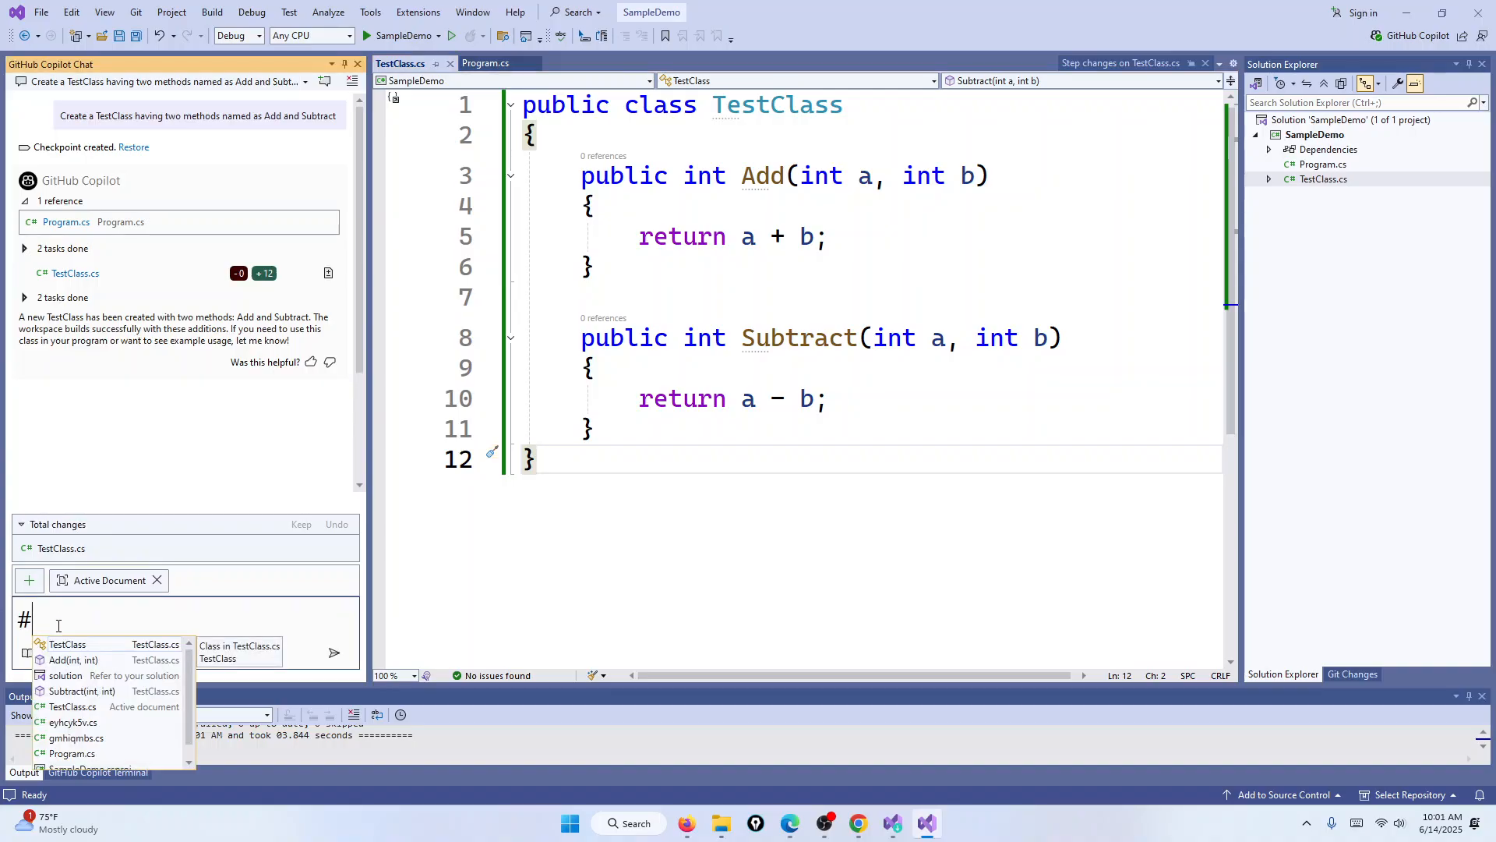
key("Down")
key("Down")
key("Return")
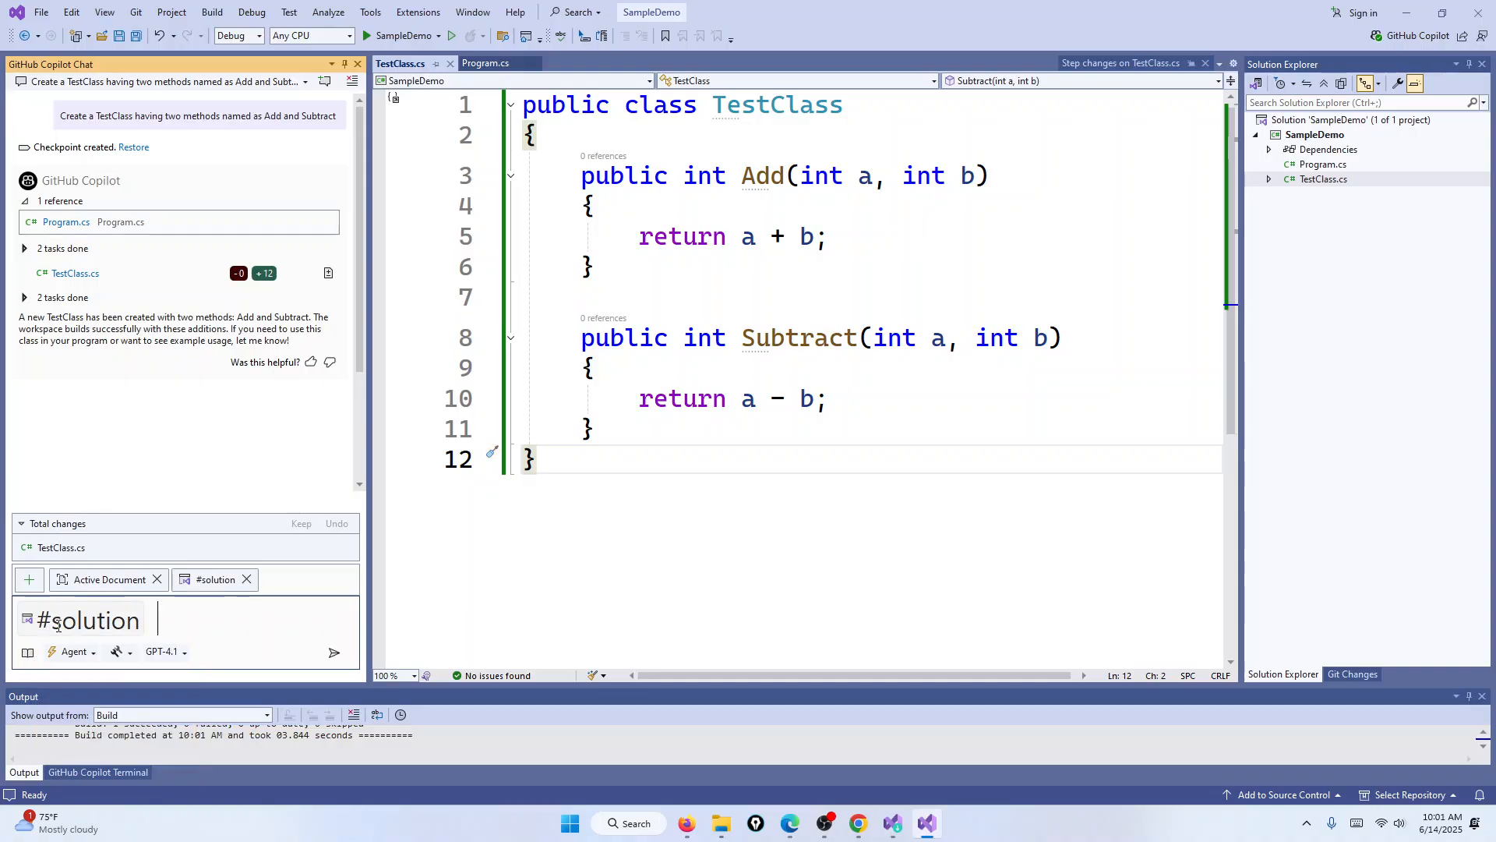
type("Add comments")
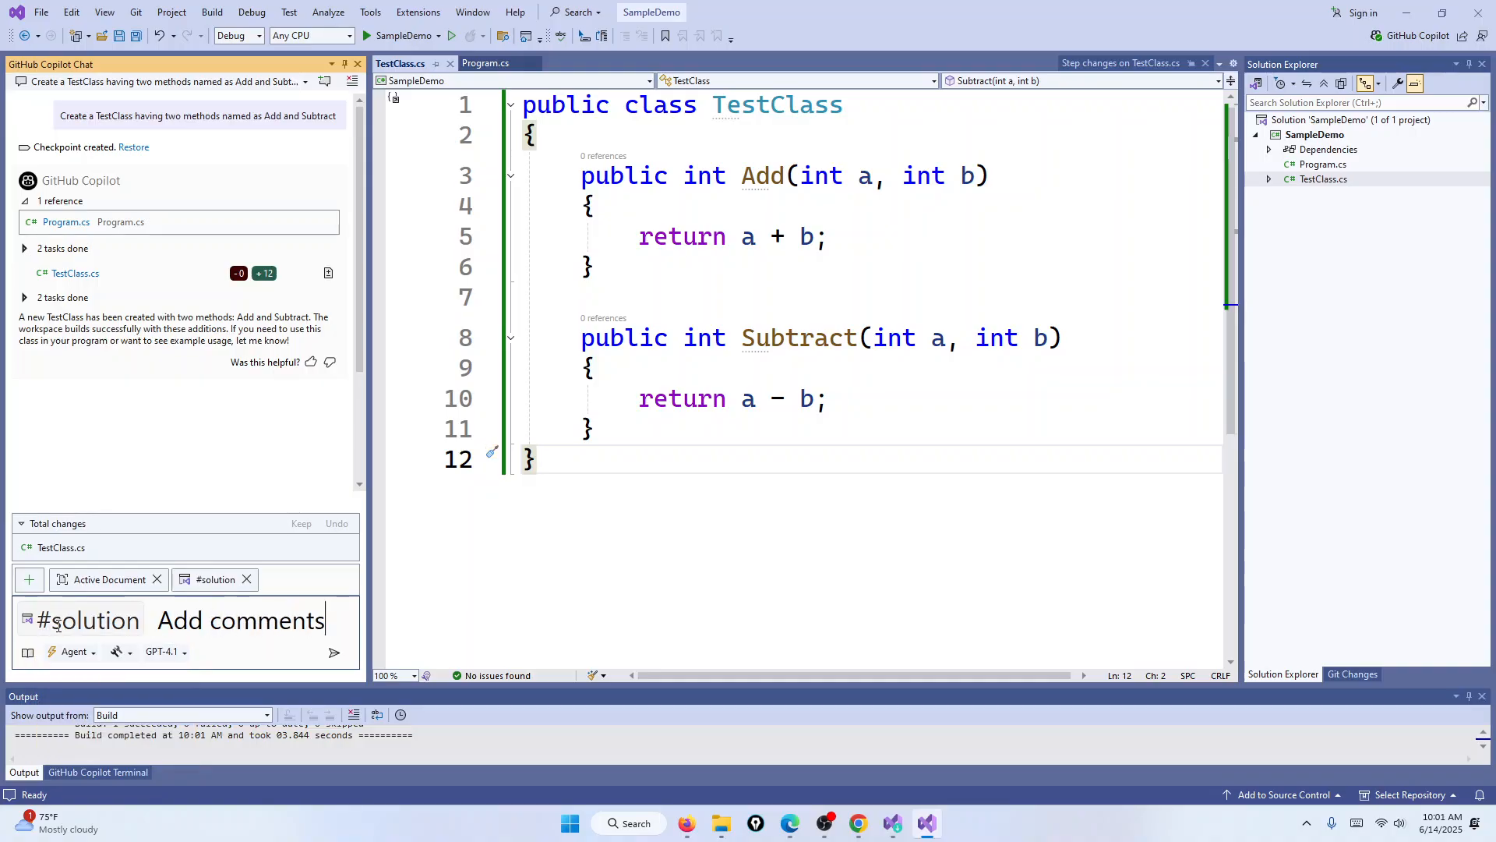
type(" in all the ")
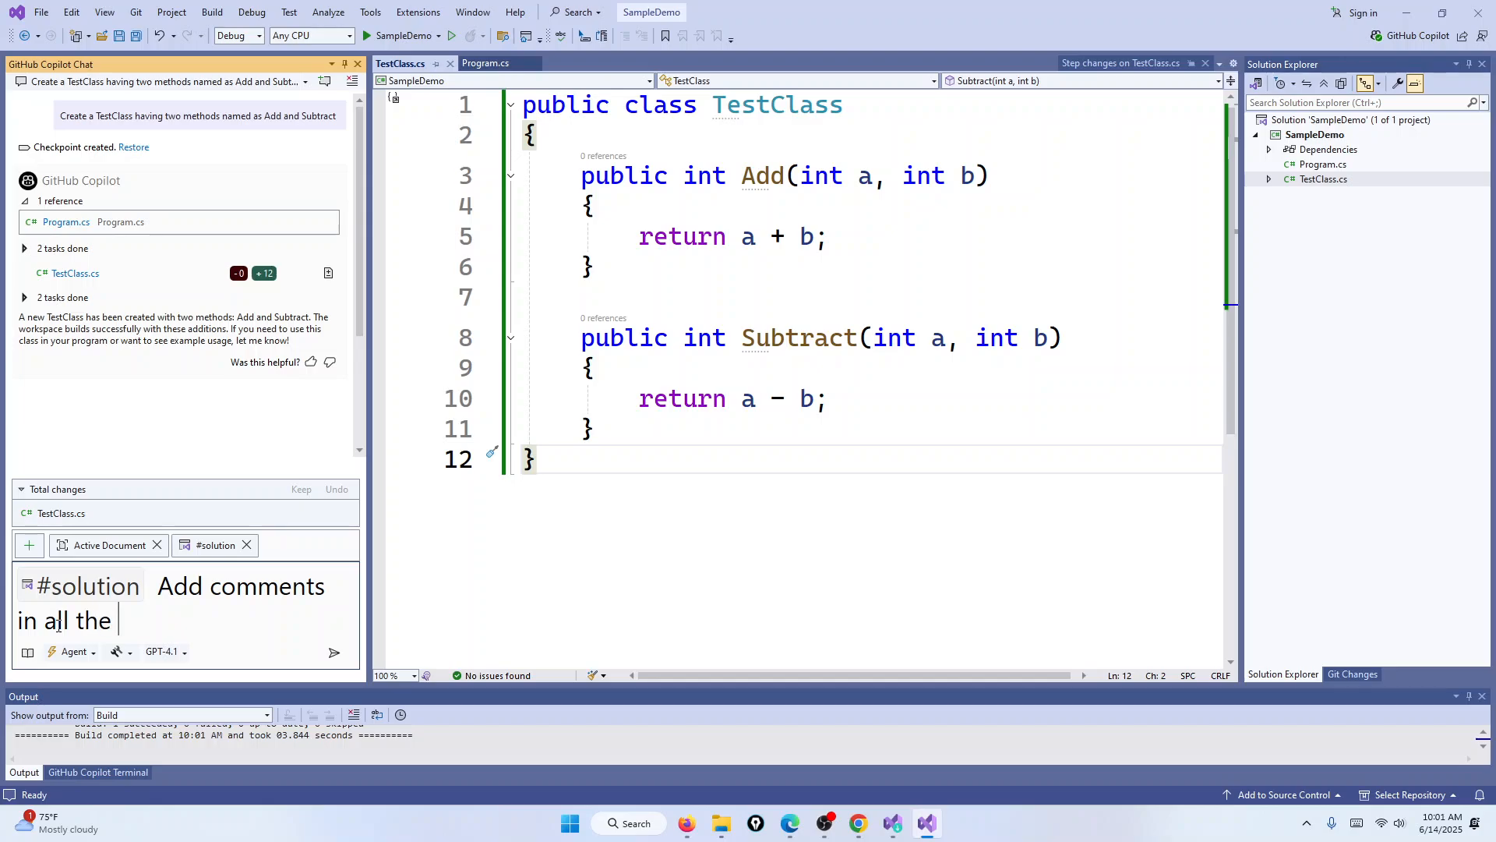
type("public methods")
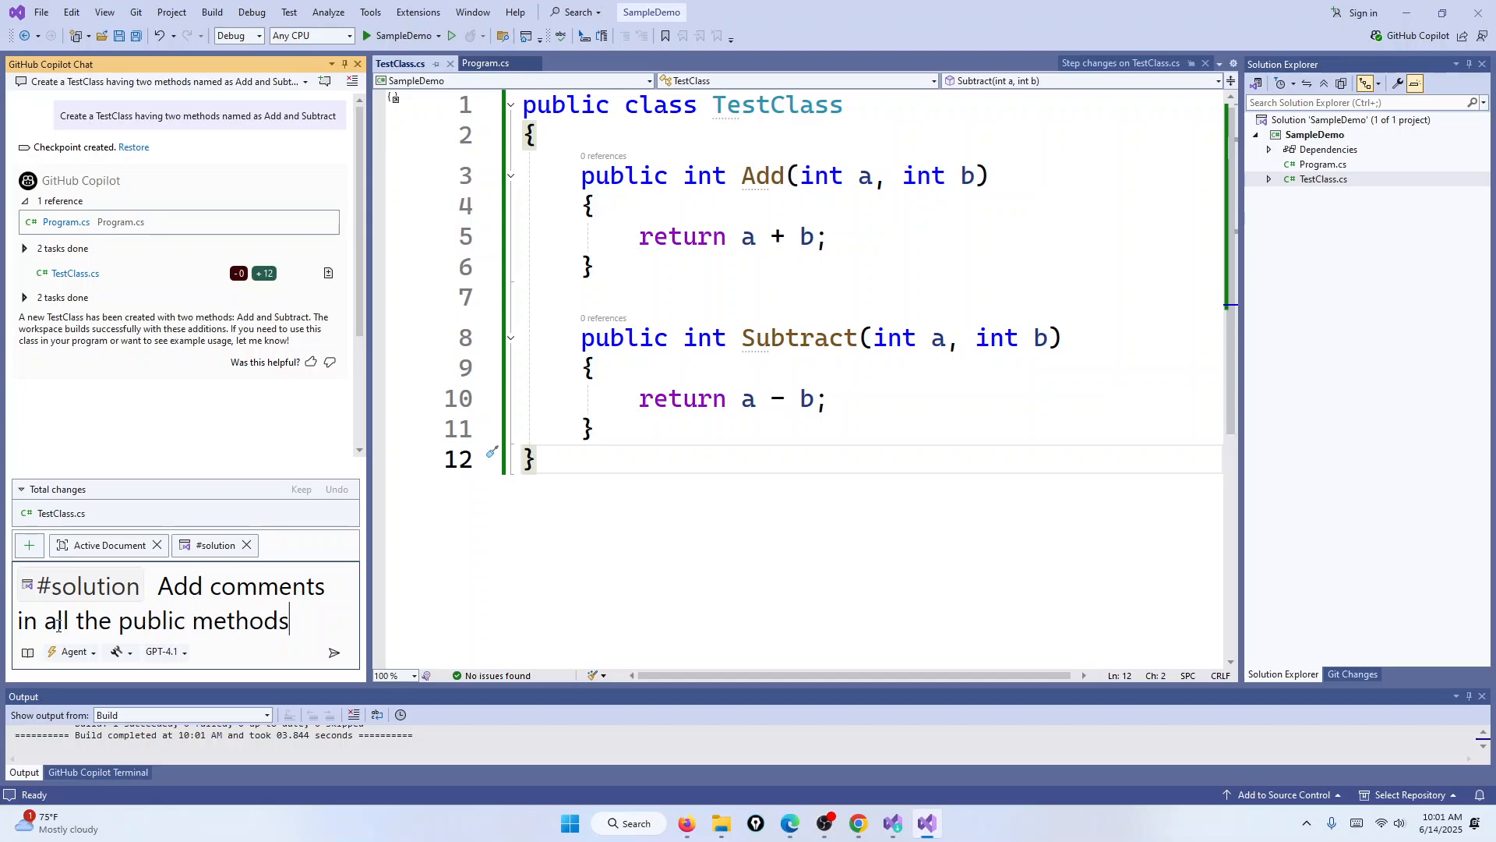
key("Return")
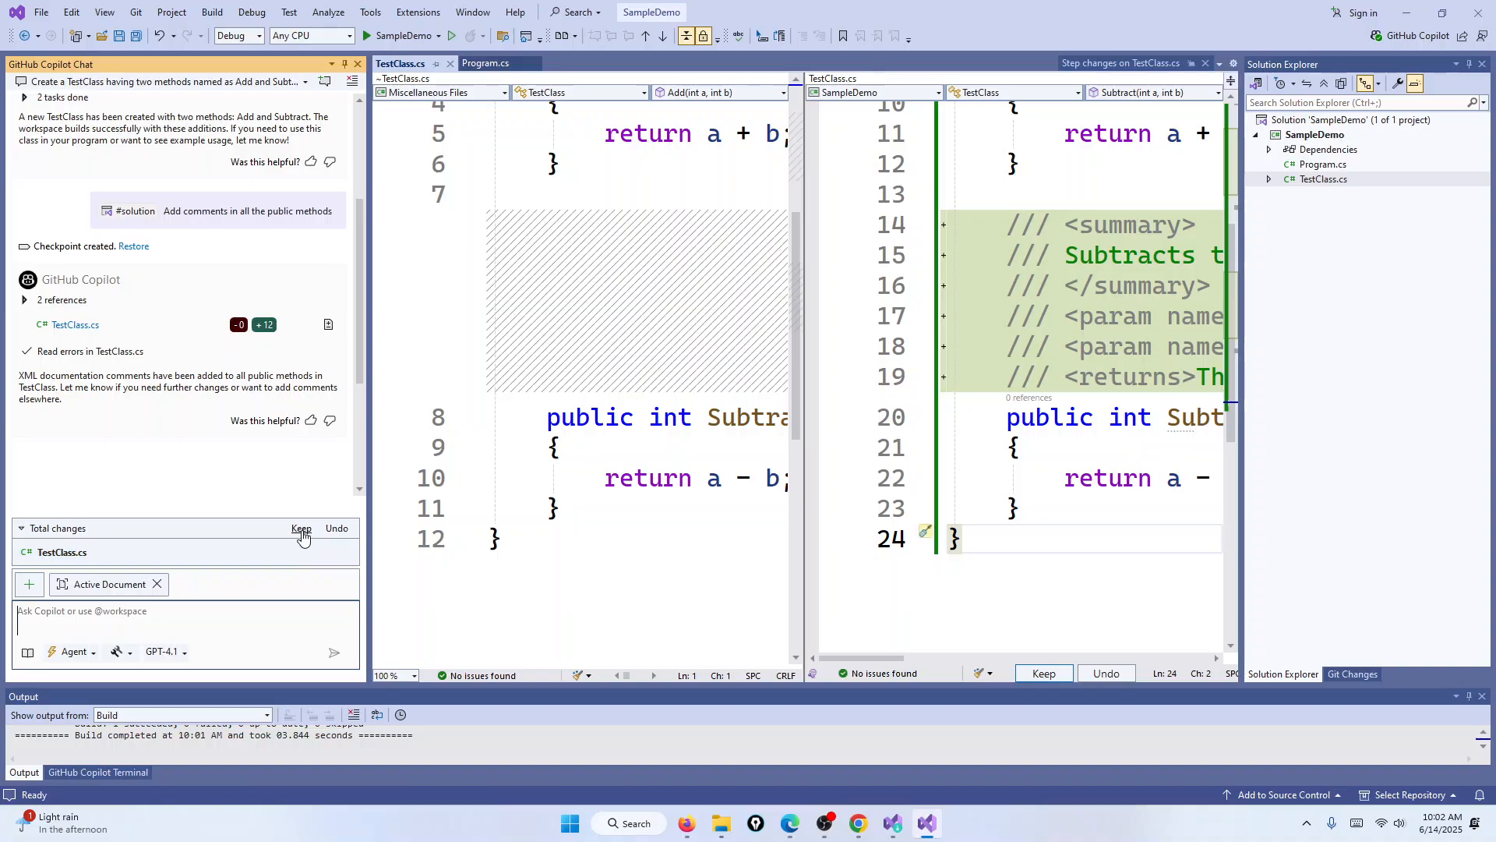
Keep the documentation comments Copilot proposed in TestClass.cs and review them on both the Add and Subtract methods.
left_click(301, 531)
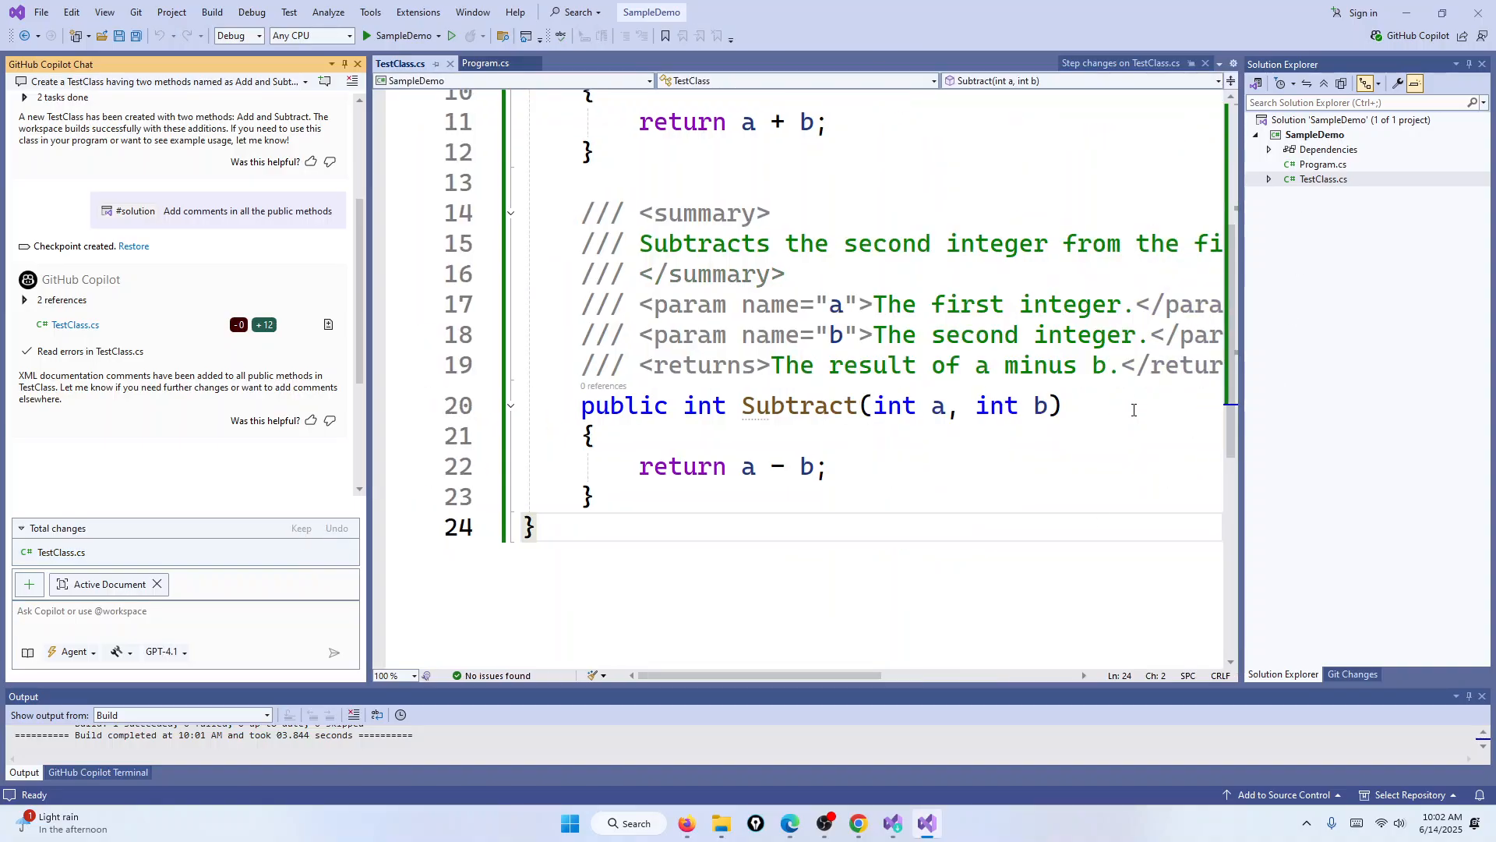
scroll(1020, 430, "up", 3)
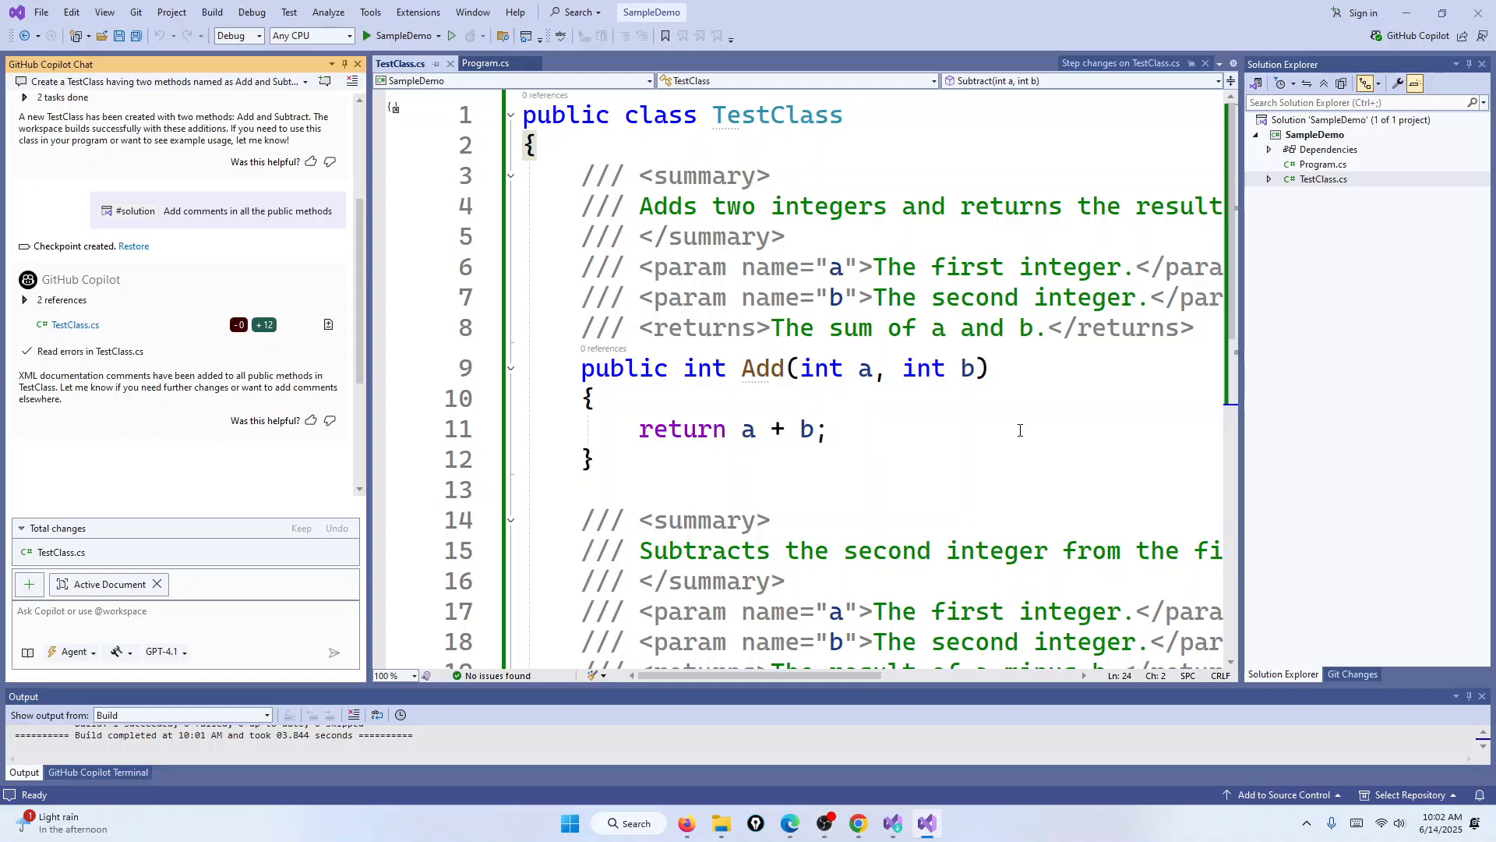
scroll(1019, 430, "down", 3)
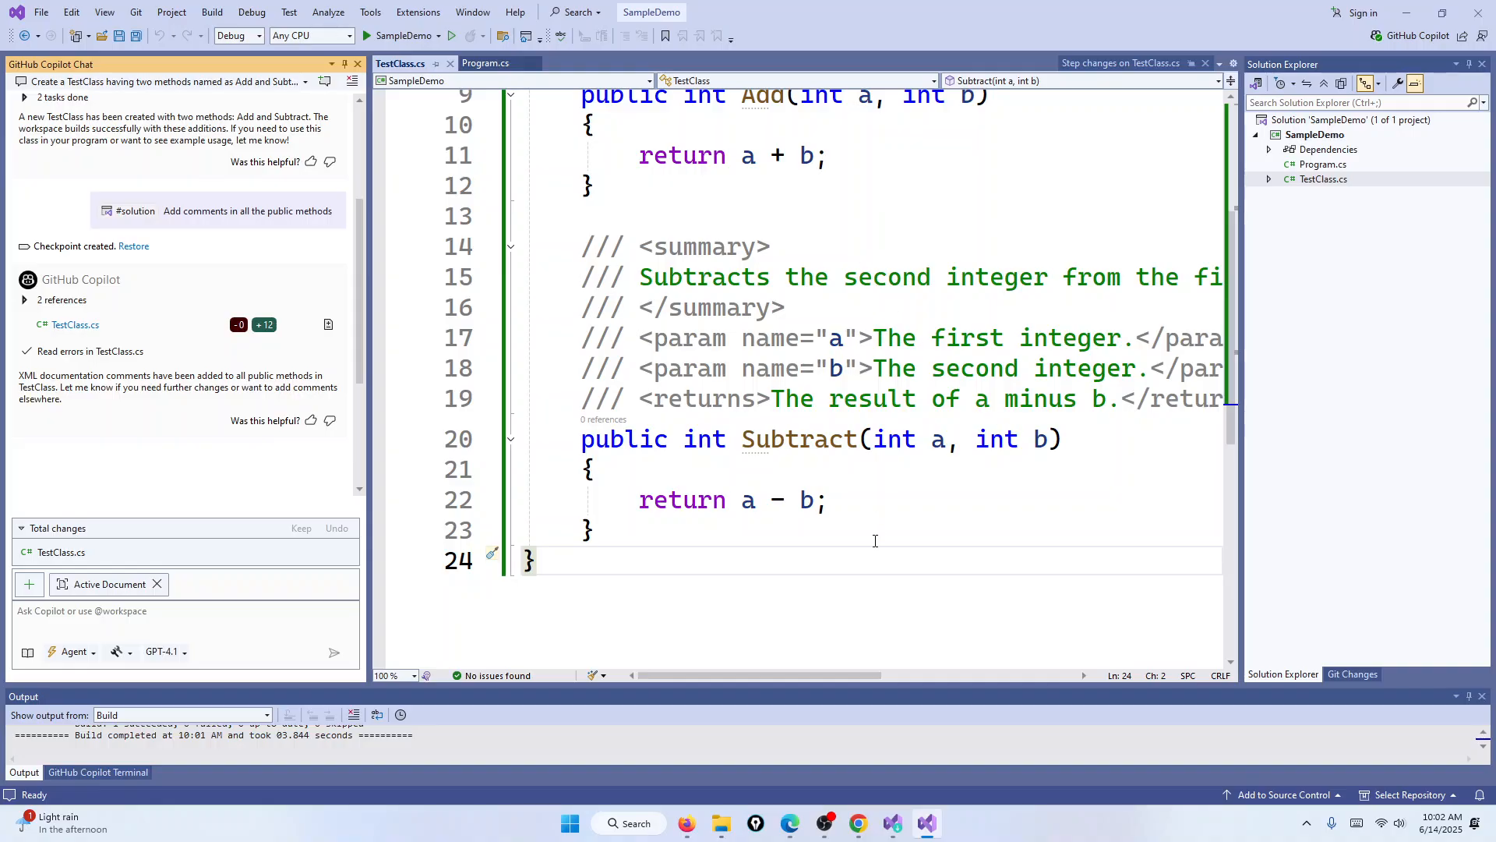
left_click(136, 625)
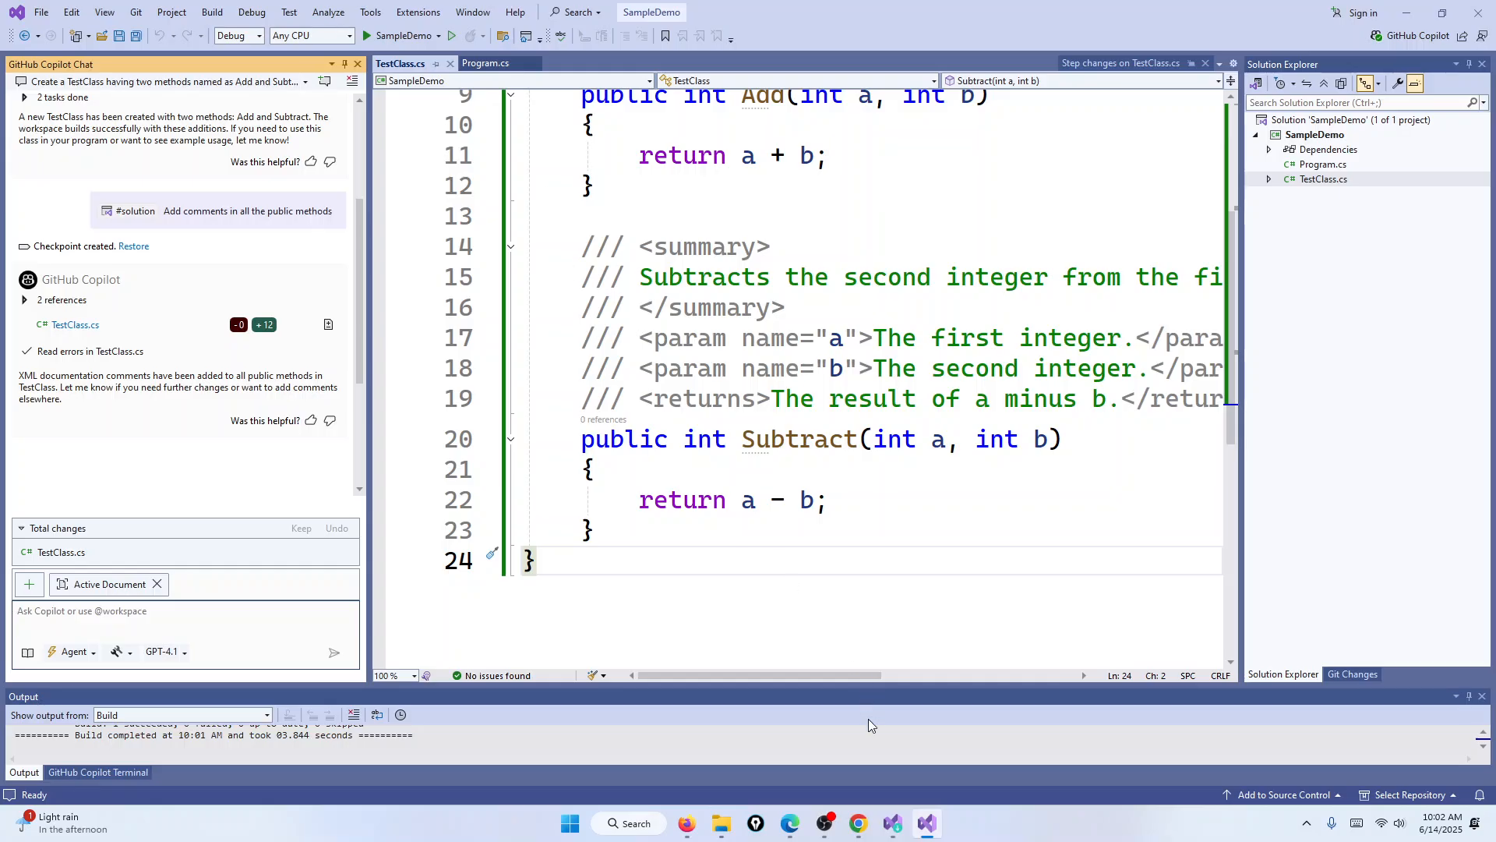
mouse_move(826, 830)
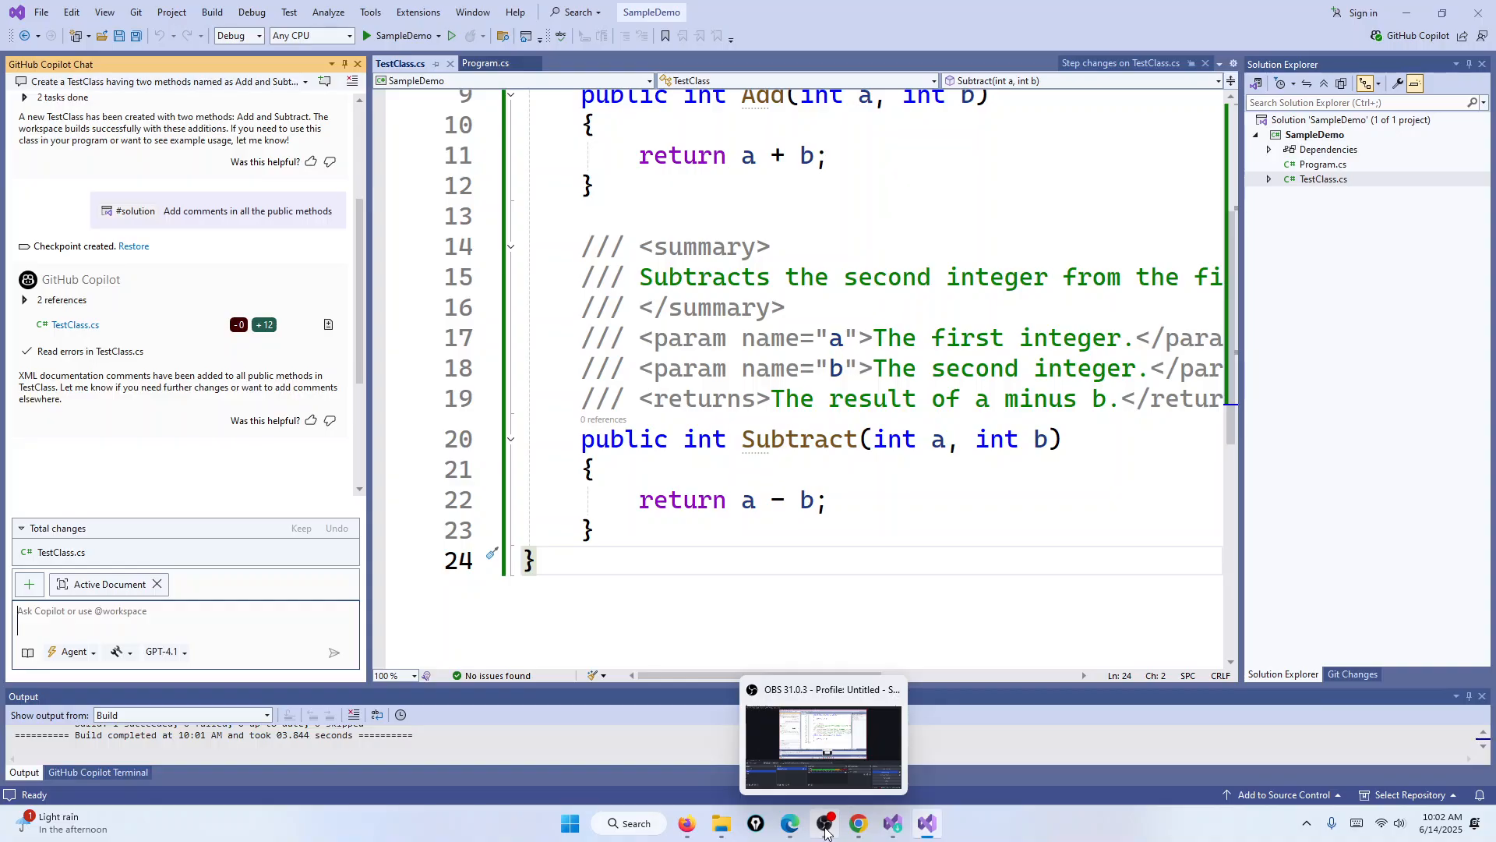
left_click(825, 830)
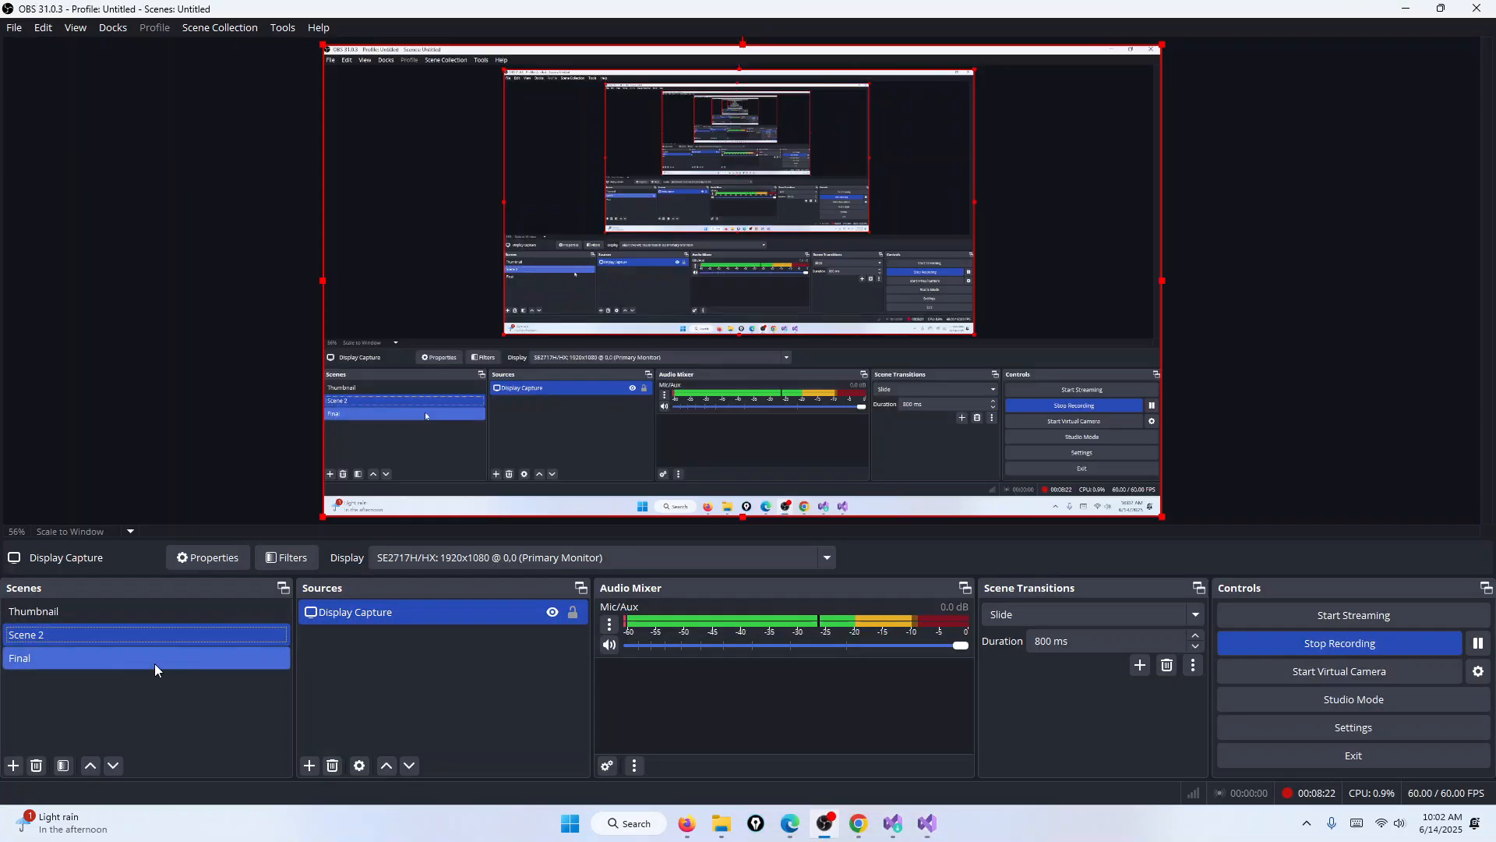